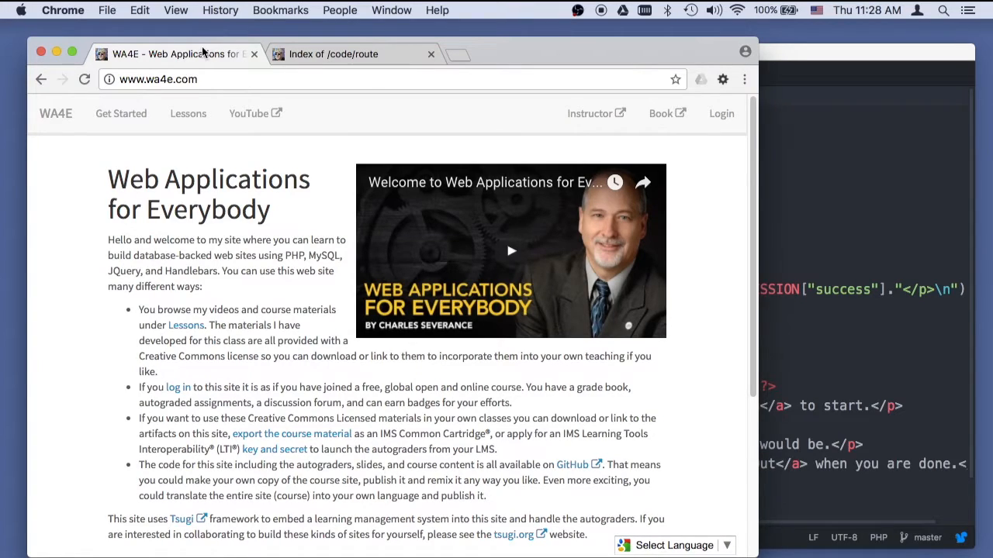
Switch Chrome to the 'Index of /code/route' directory listing tab
left_click(332, 55)
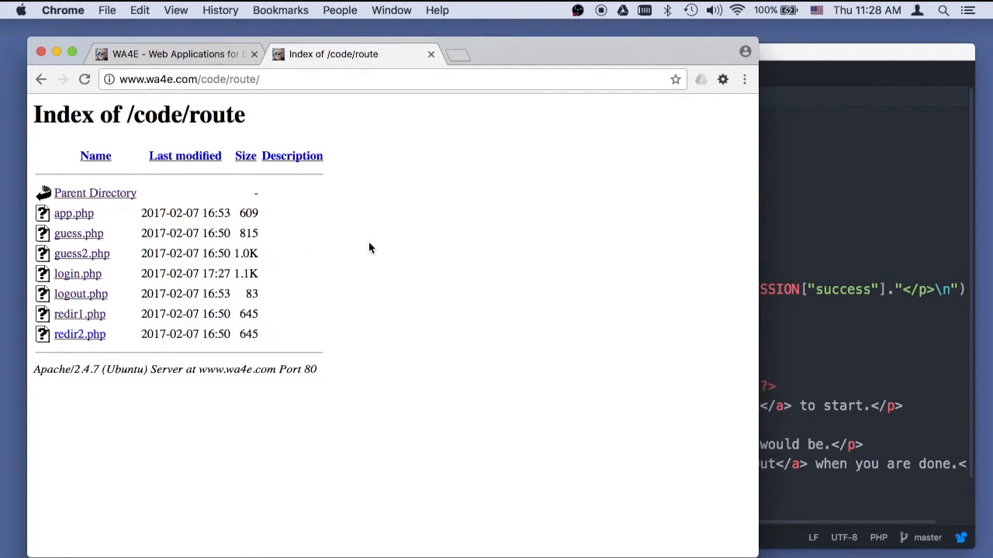
Open app.php, log in with a test account and the suggested 'umsi' password, then log out
left_click(84, 213)
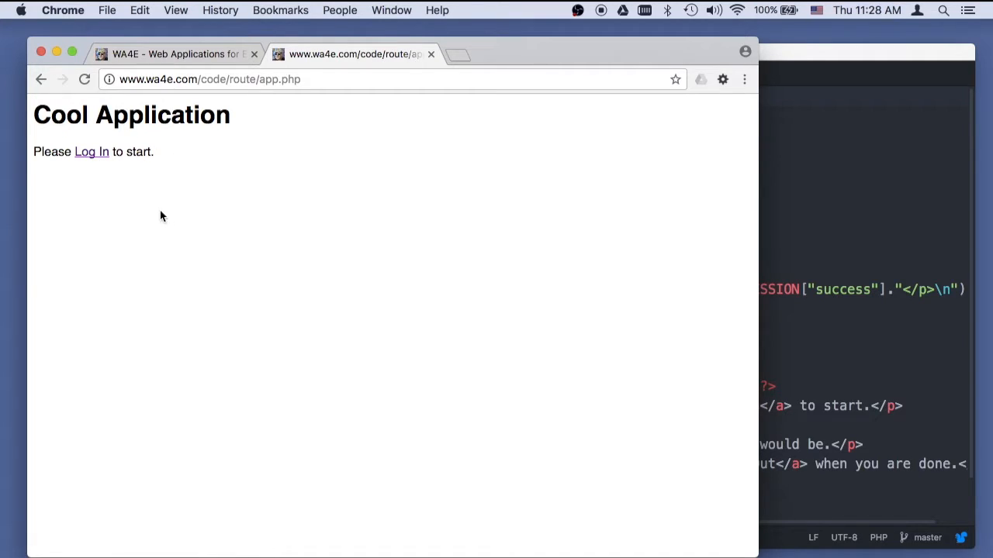
left_click(92, 151)
left_click(135, 152)
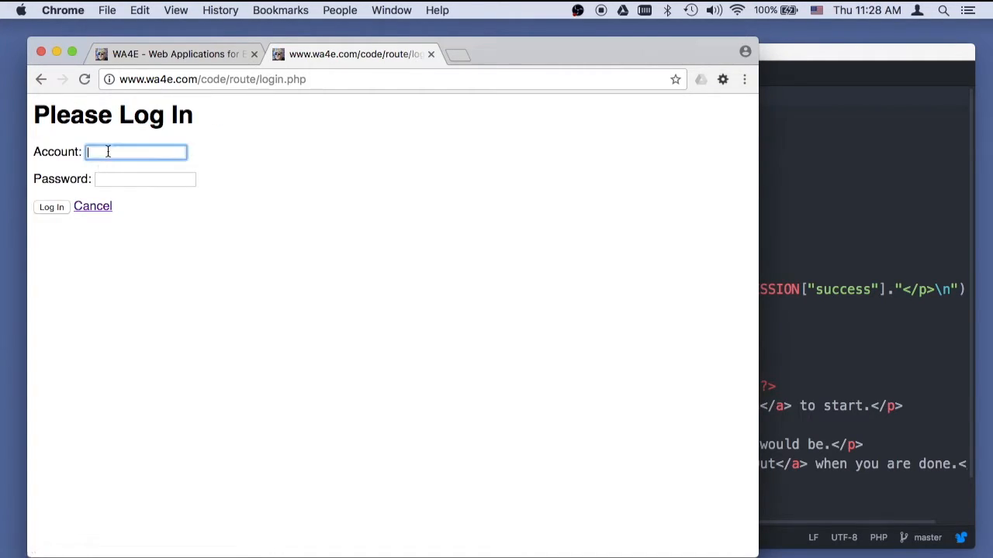
type("ewfg")
key("Tab")
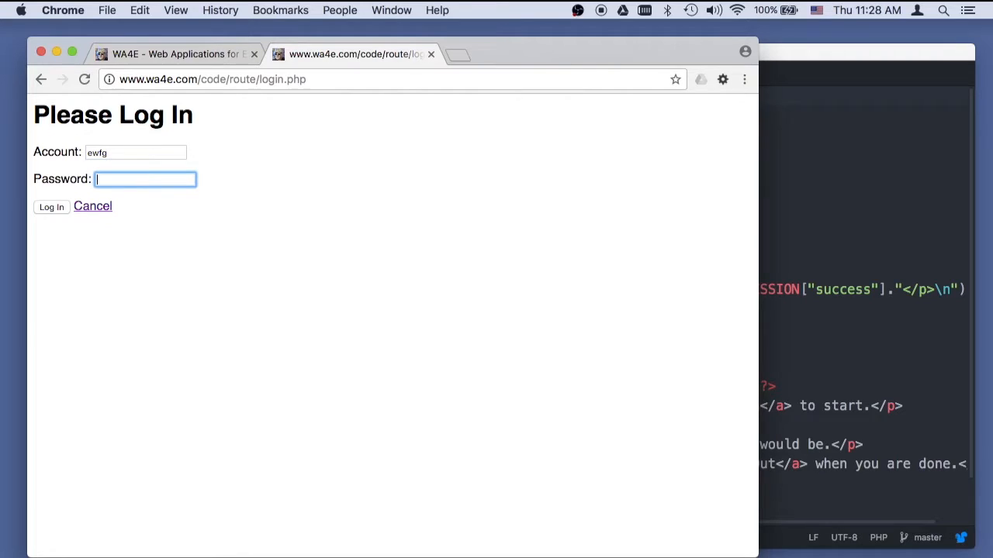
type("umsi")
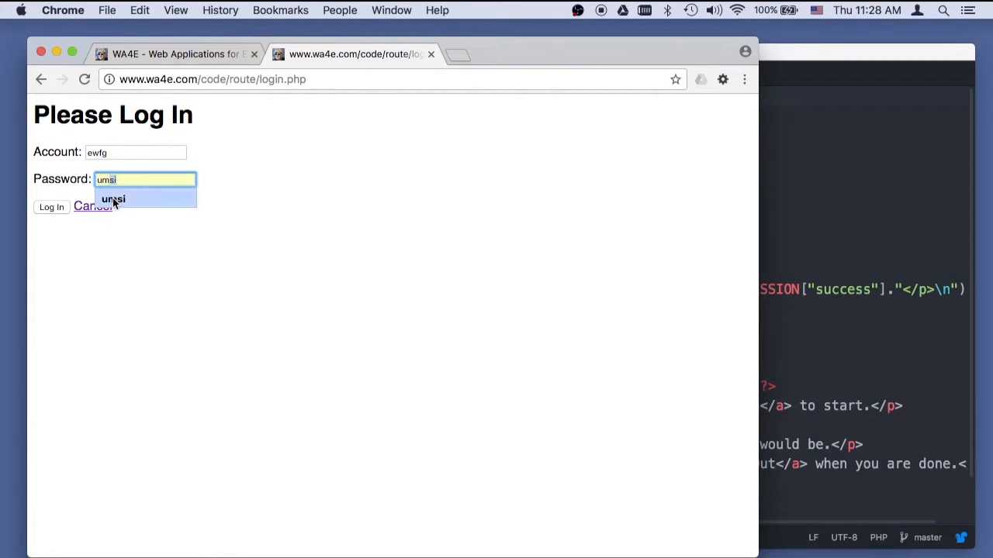
left_click(113, 199)
left_click(51, 207)
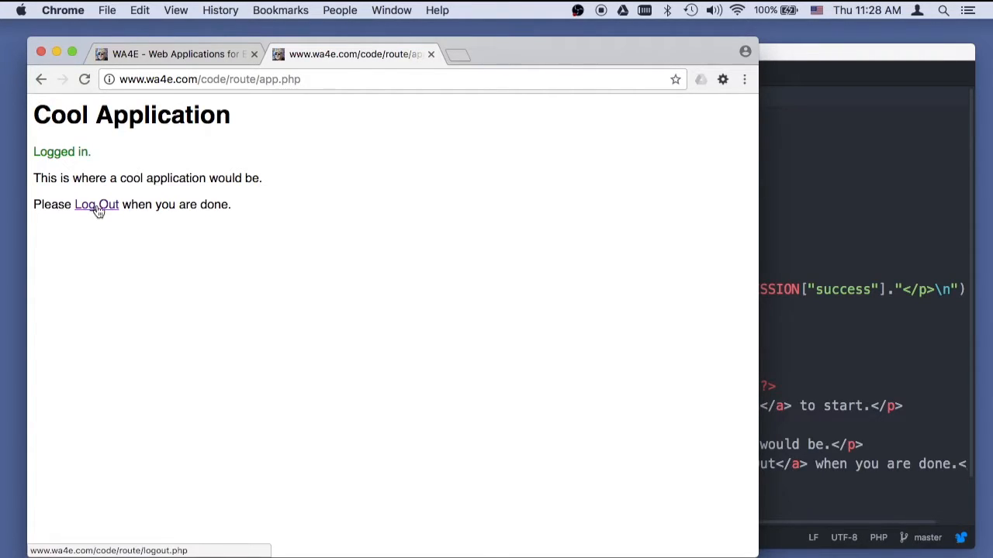
triple_click(50, 153)
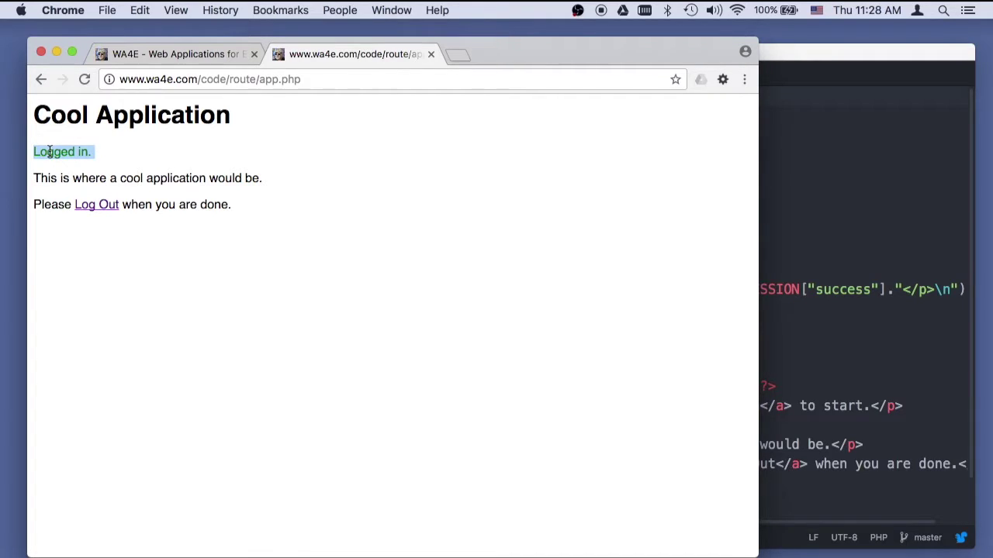
left_click(96, 205)
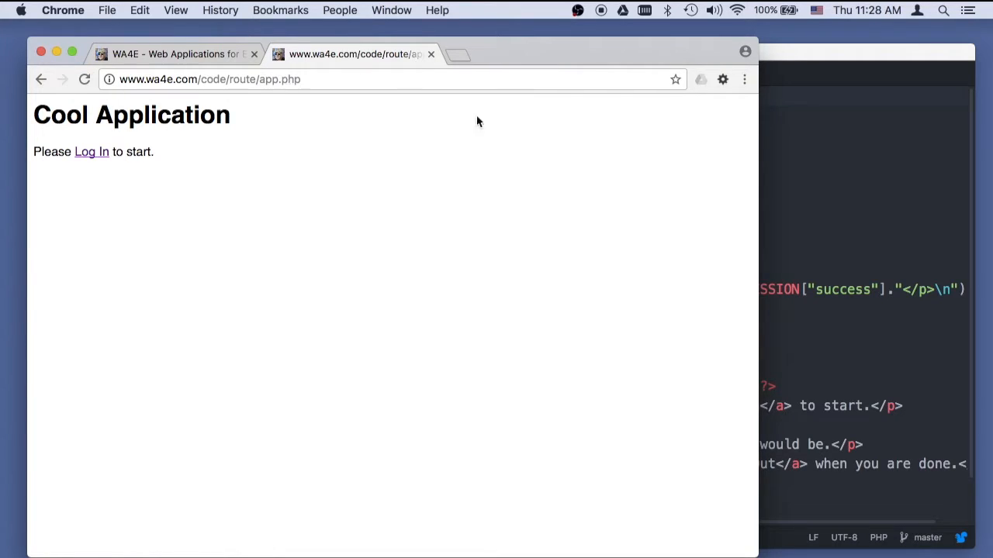
Bring Atom forward with the app.php source after a glance at the browser
left_click(778, 183)
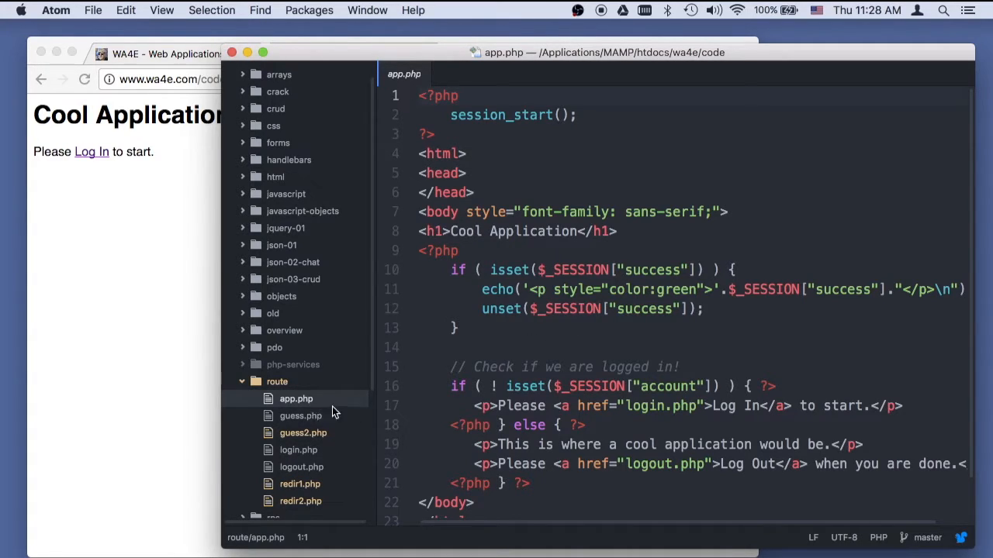
left_click(194, 332)
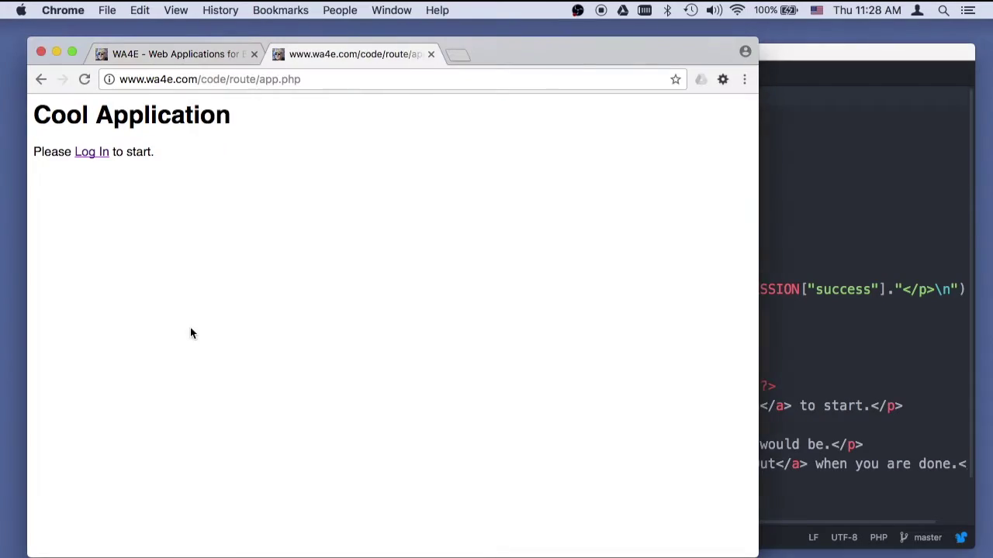
left_click(942, 147)
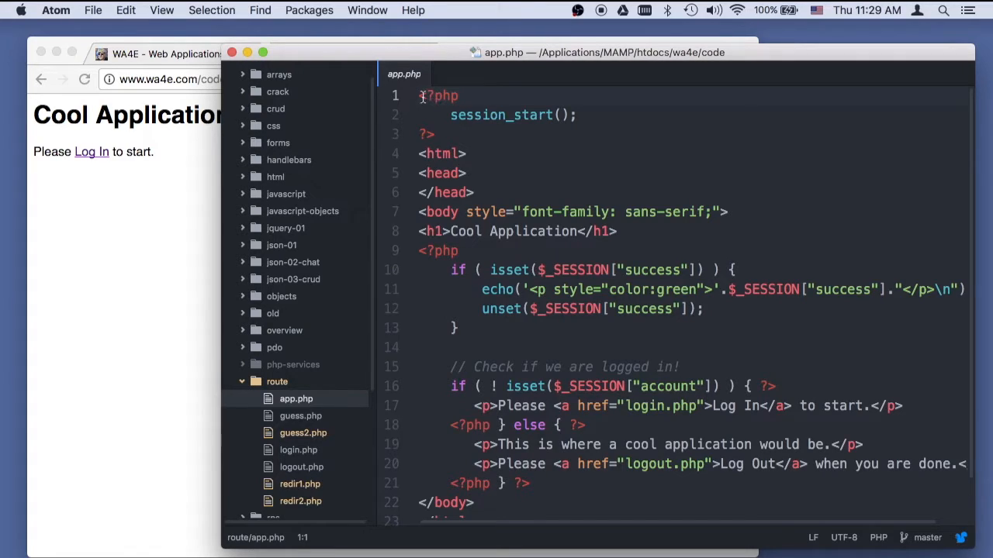
Highlight app.php's session_start block, HTML header lines 4–8 and the success-message if block, lines 10–13
left_click_drag(419, 96, 462, 135)
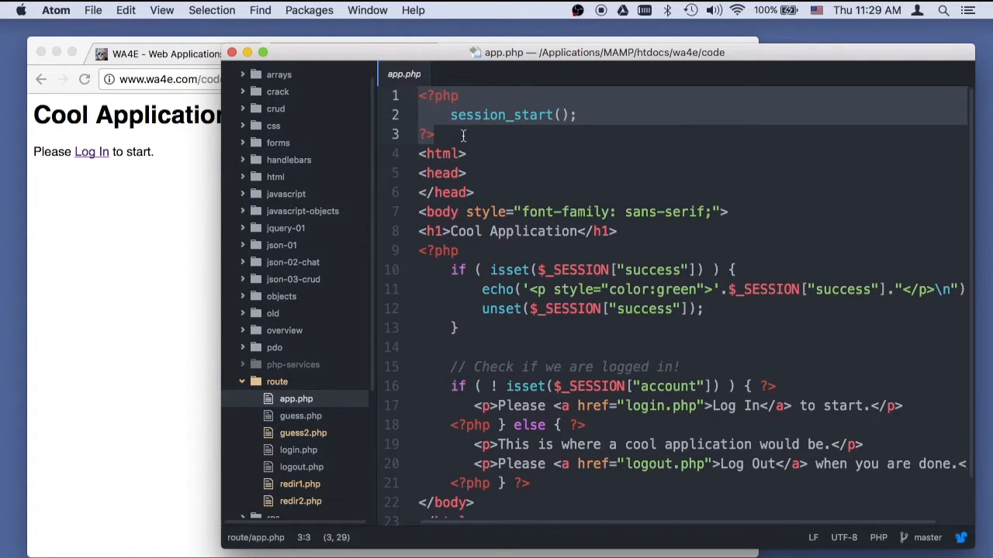
left_click(419, 154)
left_click_drag(419, 154, 651, 233)
left_click(610, 270)
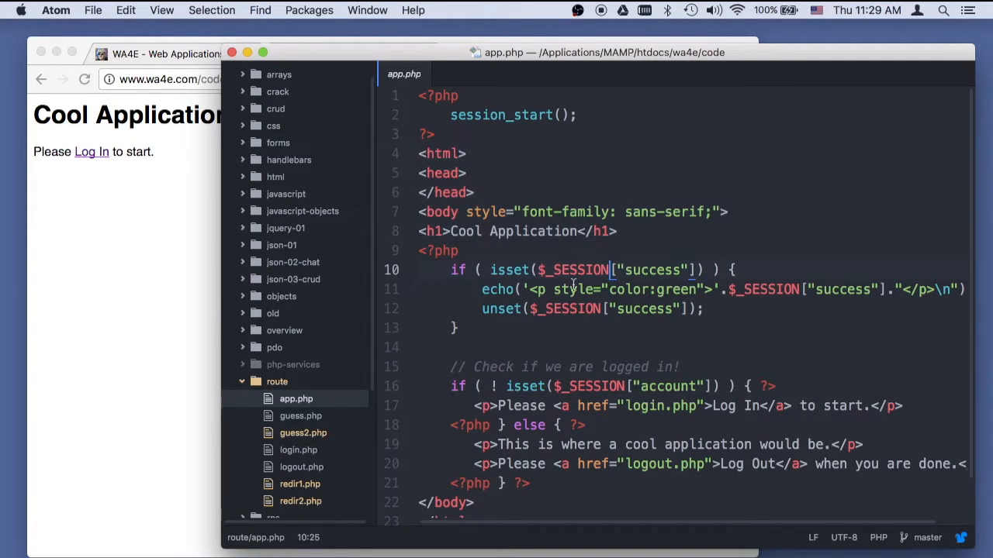
left_click_drag(450, 269, 506, 337)
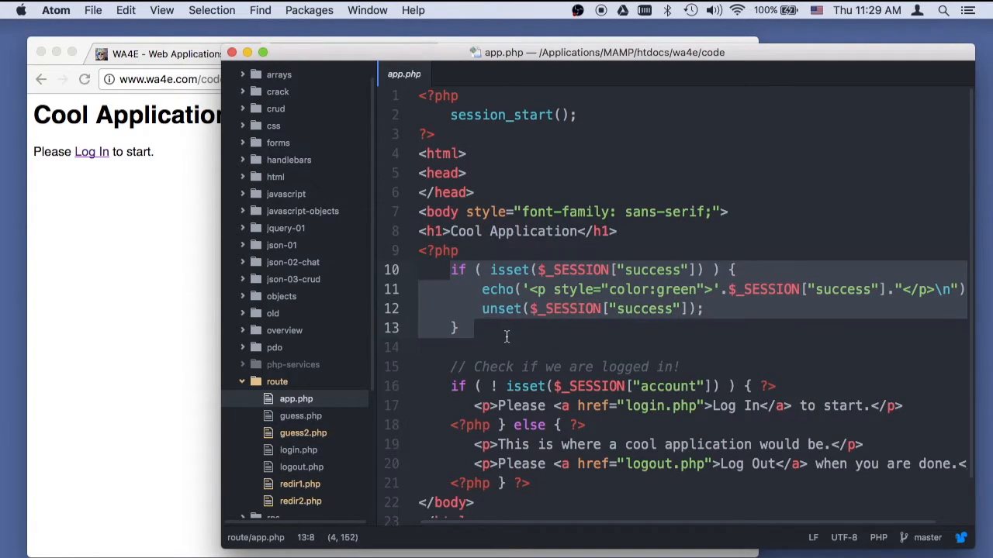
scroll(507, 335, "down", 2)
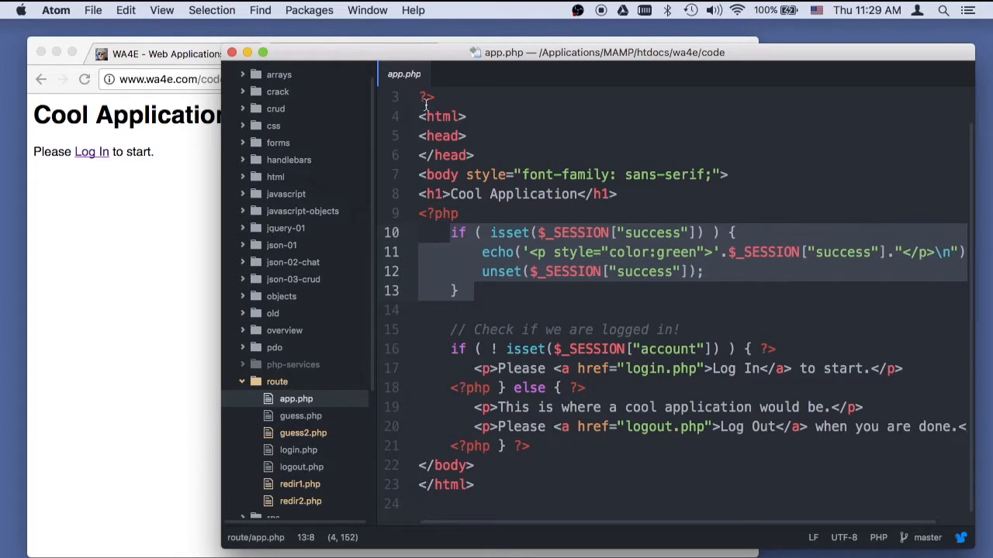
scroll(423, 117, "up", 2)
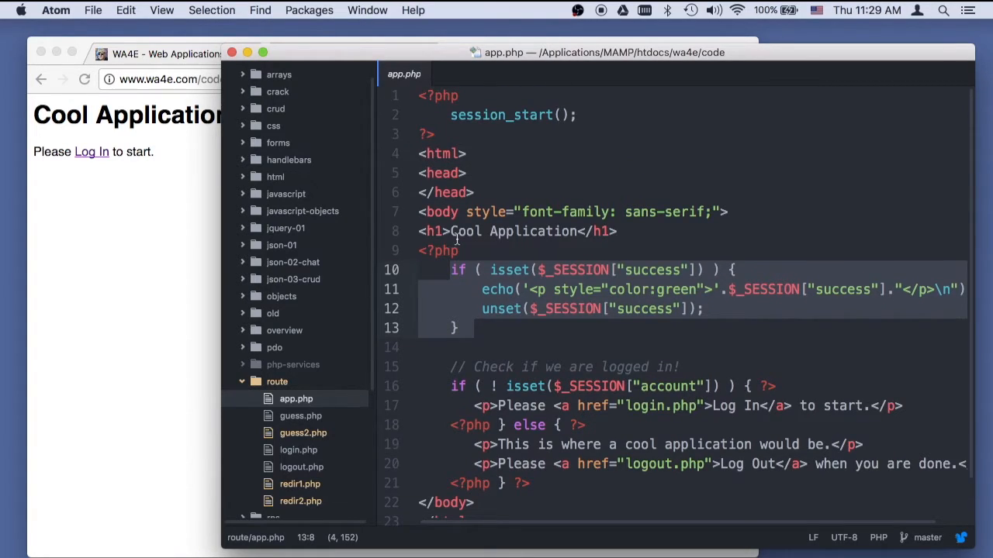
scroll(458, 241, "down", 2)
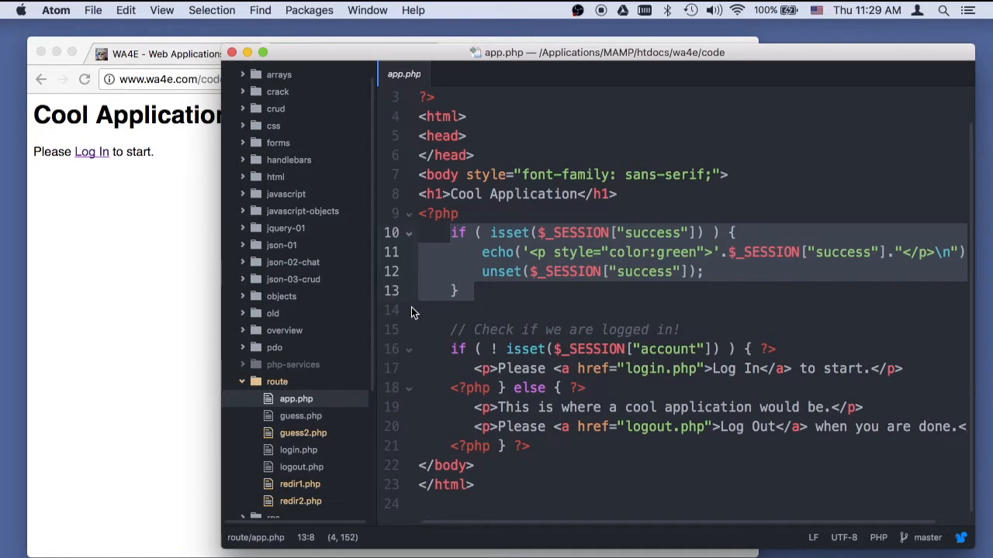
Go to login.php in Chrome and show an enlarged developer tools Network panel
left_click(181, 265)
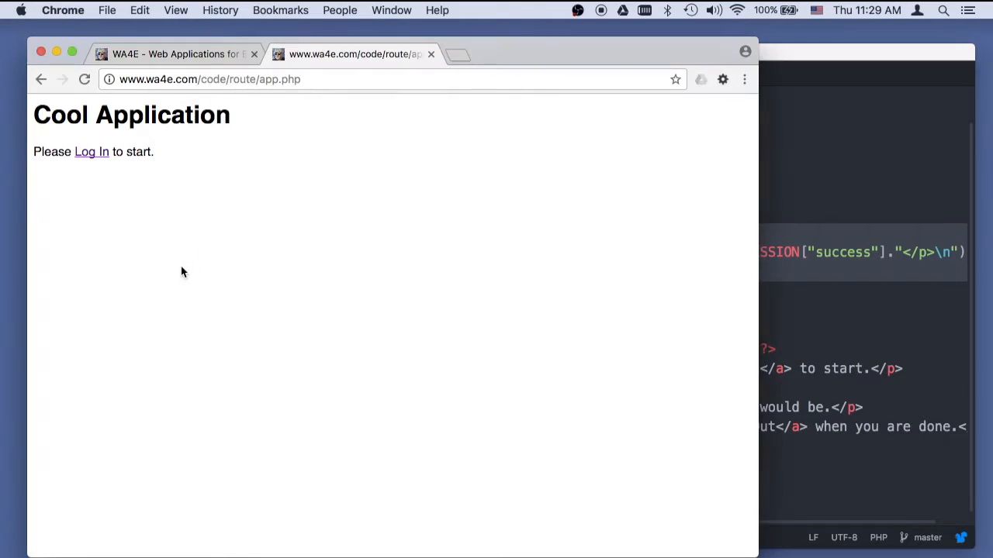
left_click(91, 151)
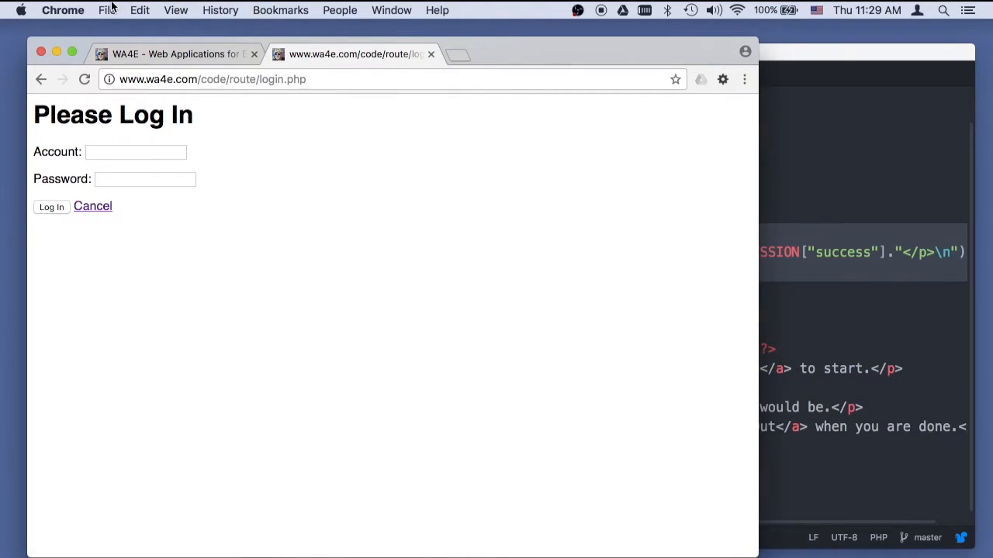
left_click(174, 10)
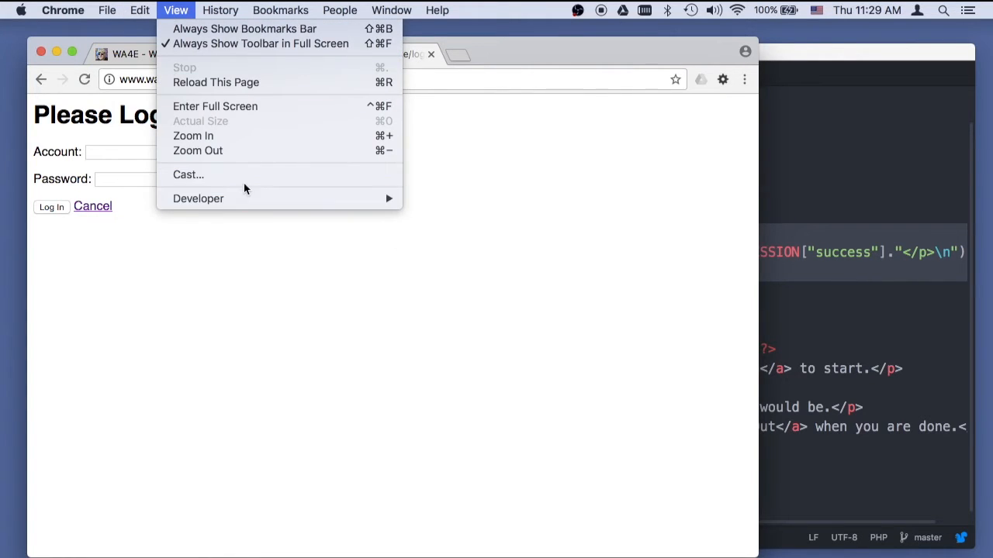
mouse_move(199, 199)
left_click(423, 225)
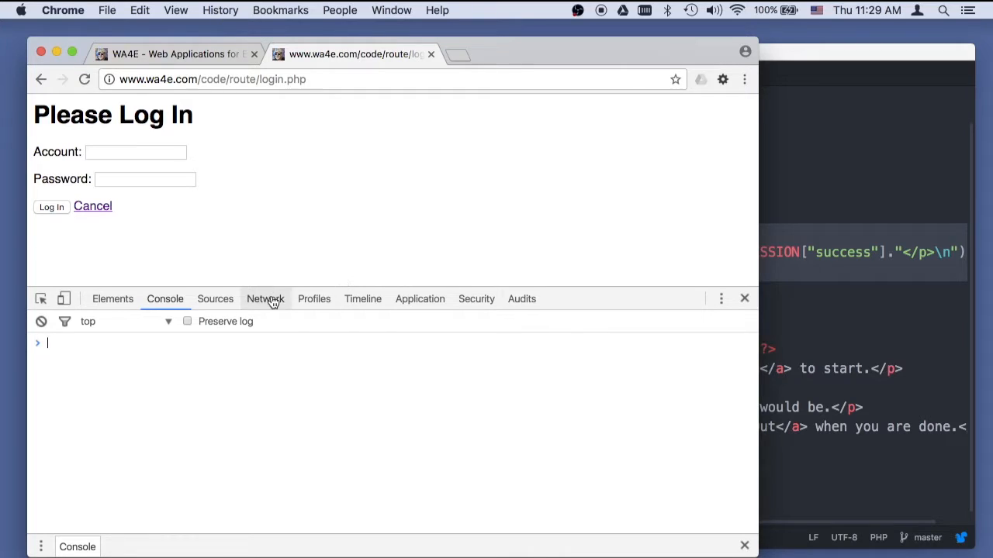
left_click(266, 299)
left_click_drag(301, 285, 301, 319)
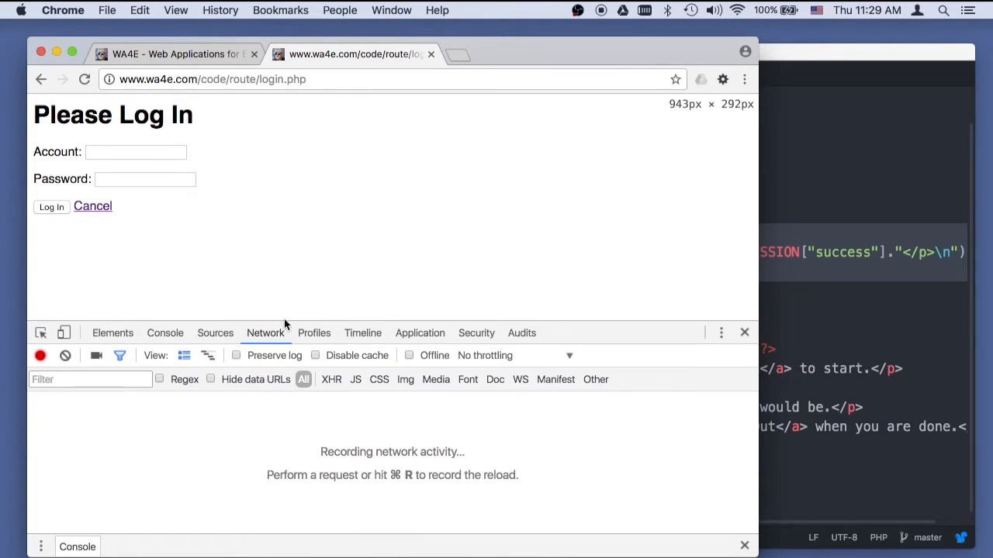
left_click(863, 343)
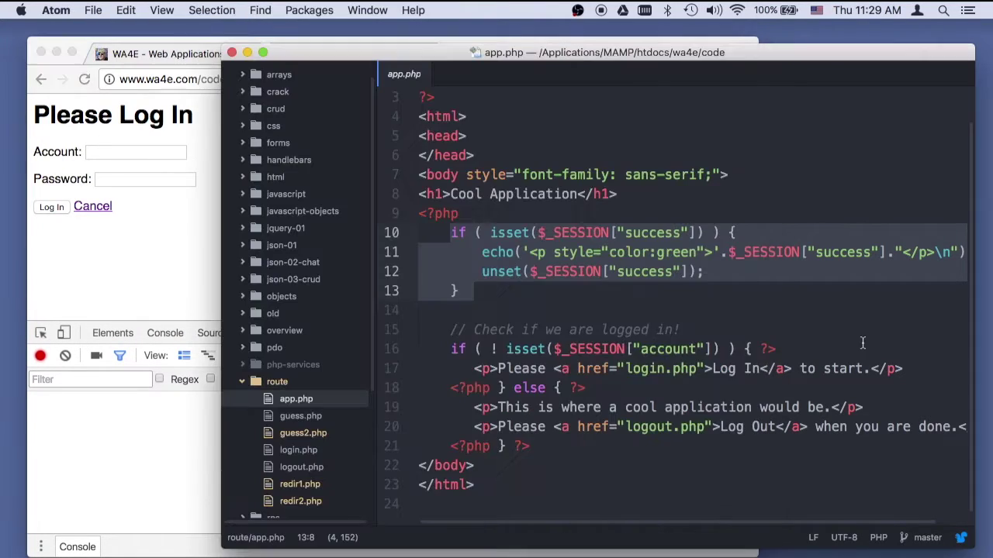
left_click(311, 454)
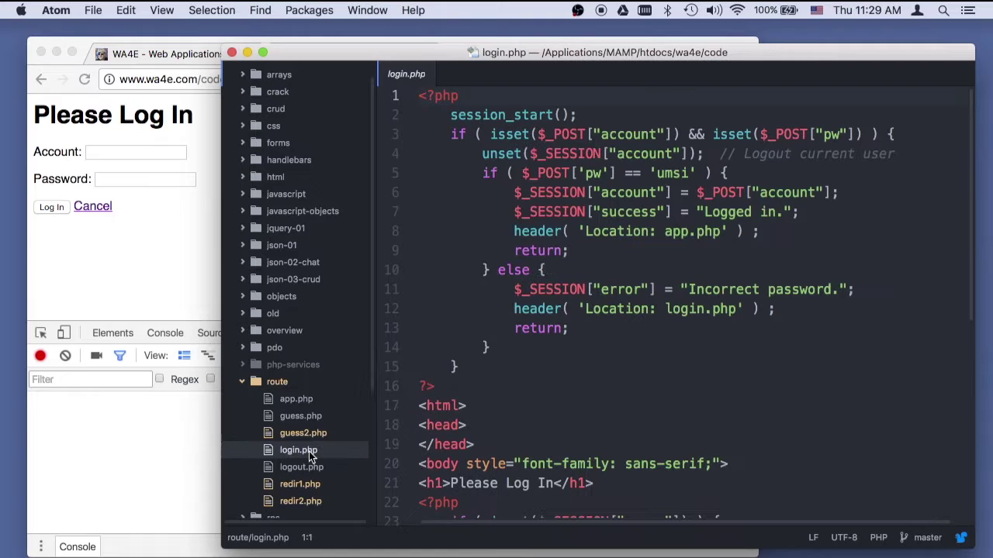
left_click(428, 117)
left_click_drag(443, 134, 545, 365)
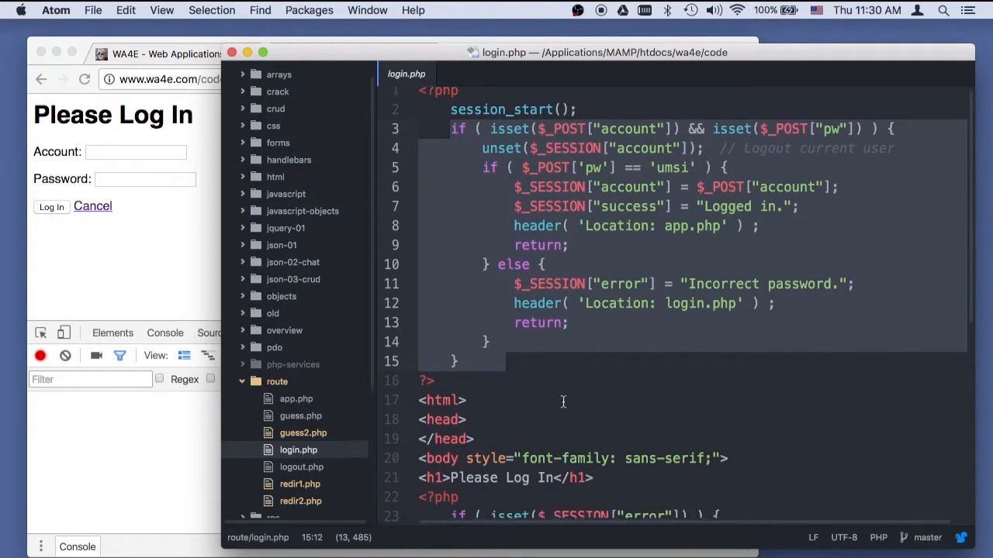
scroll(562, 399, "down", 5)
scroll(563, 400, "down", 5)
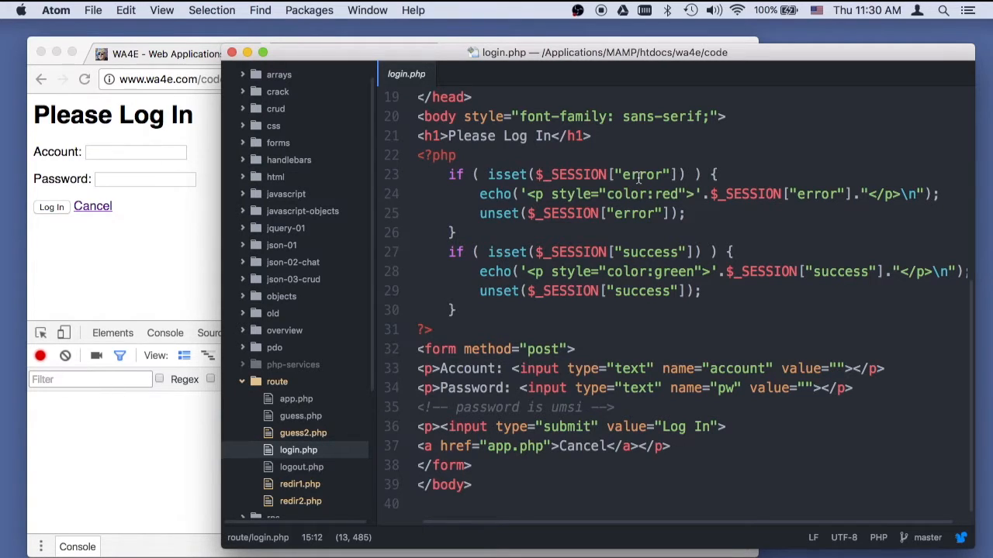
scroll(637, 178, "up", 6)
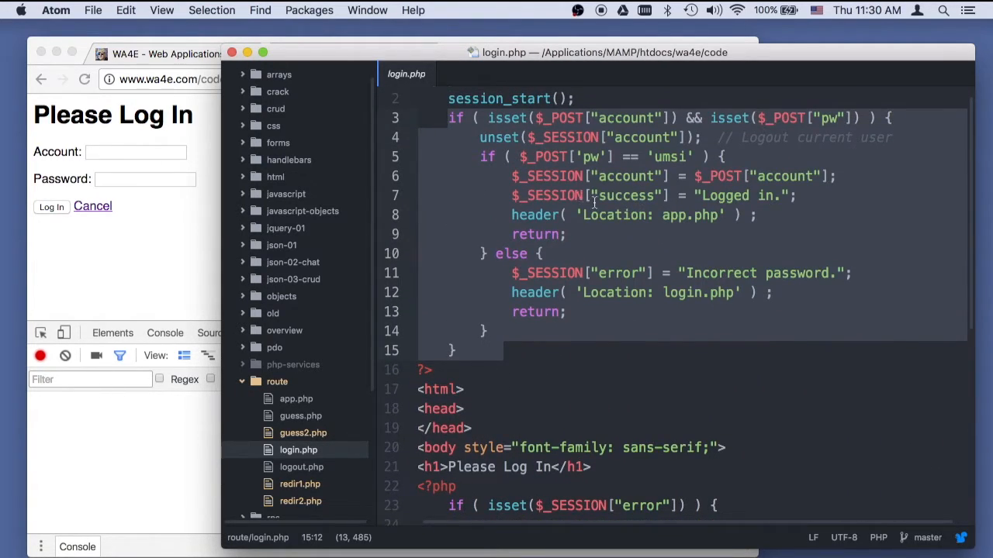
left_click(609, 273)
left_click(624, 196)
double_click(624, 196)
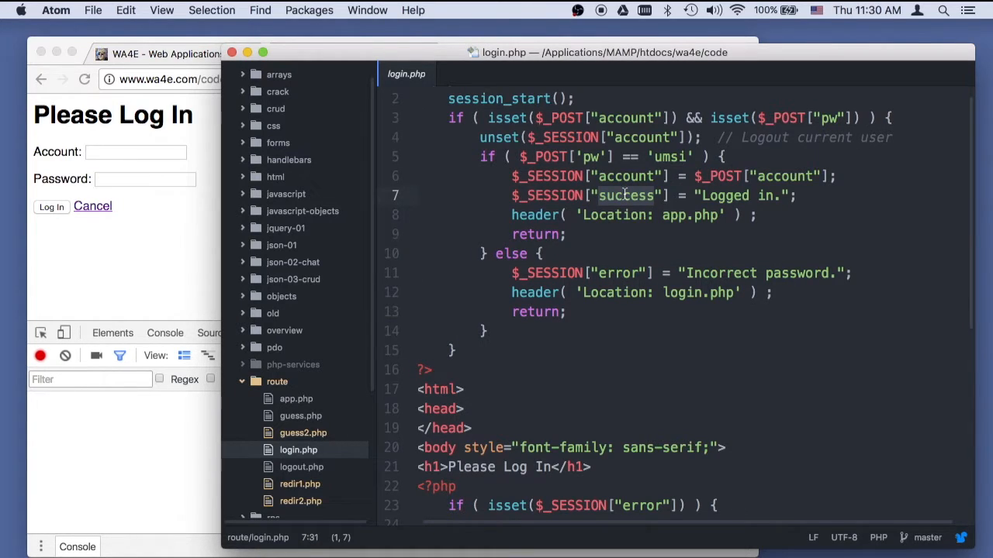
scroll(624, 196, "down", 6)
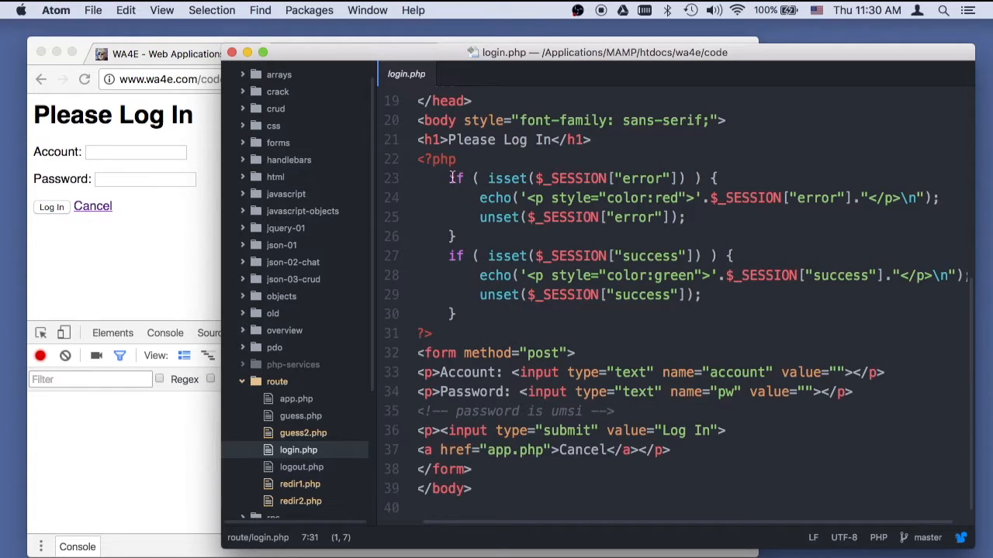
left_click_drag(448, 178, 718, 177)
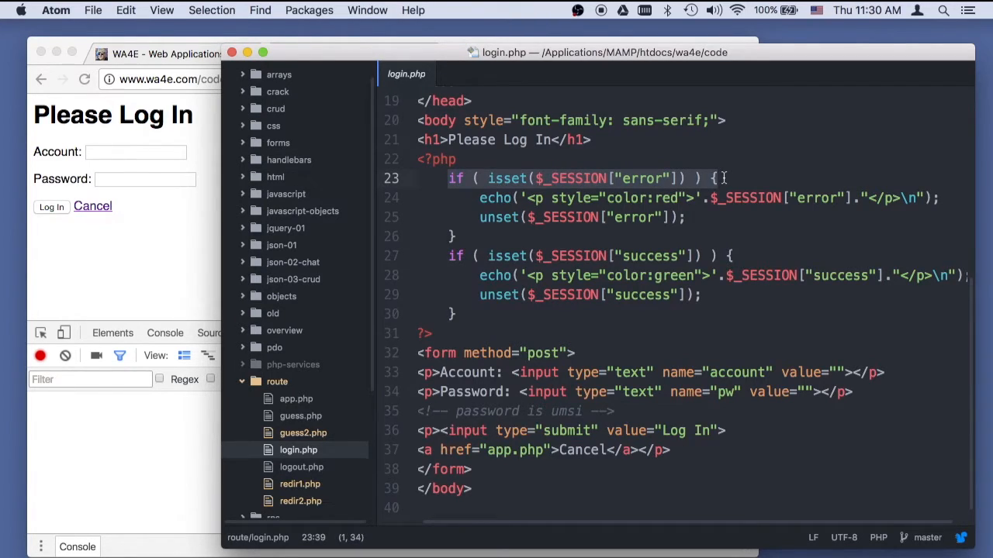
triple_click(758, 197)
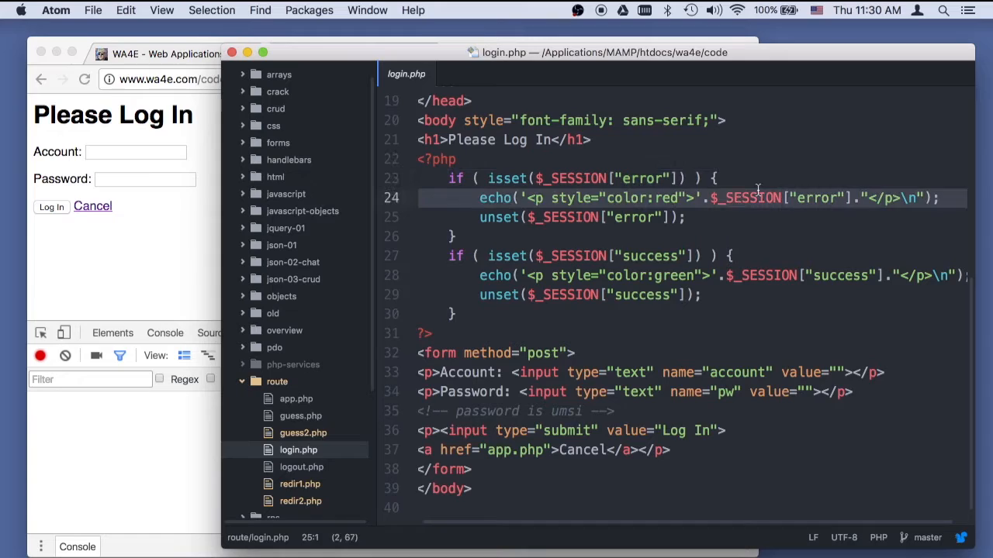
triple_click(632, 216)
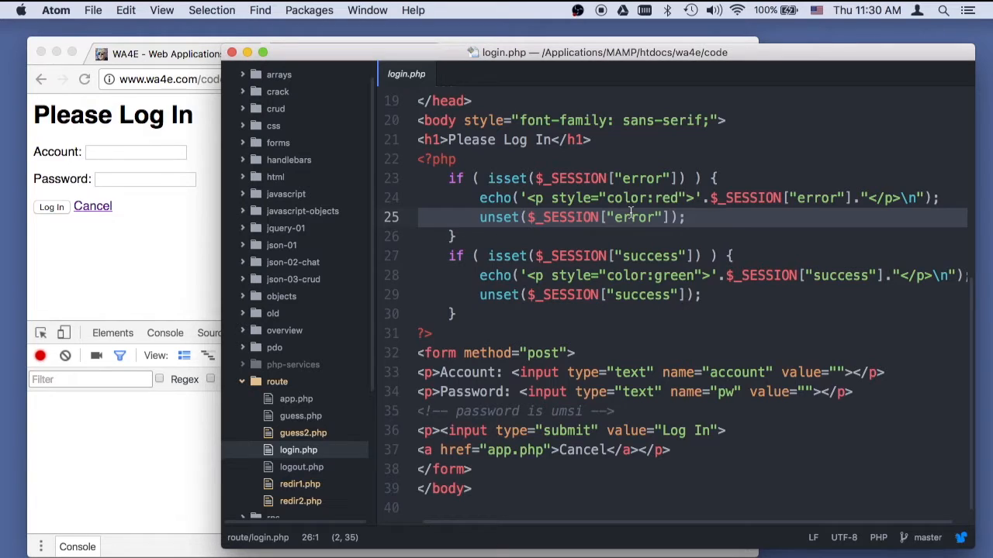
triple_click(456, 256)
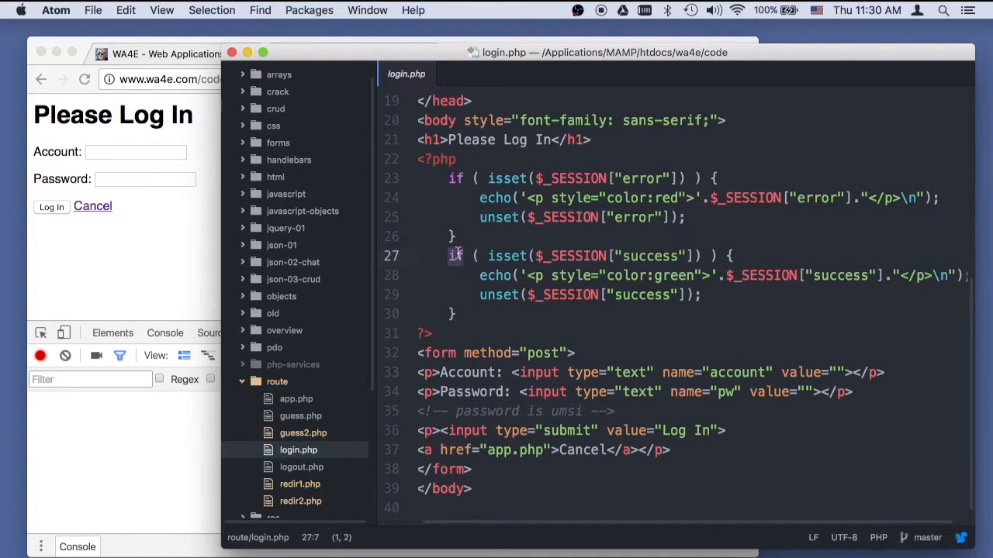
triple_click(586, 275)
double_click(585, 293)
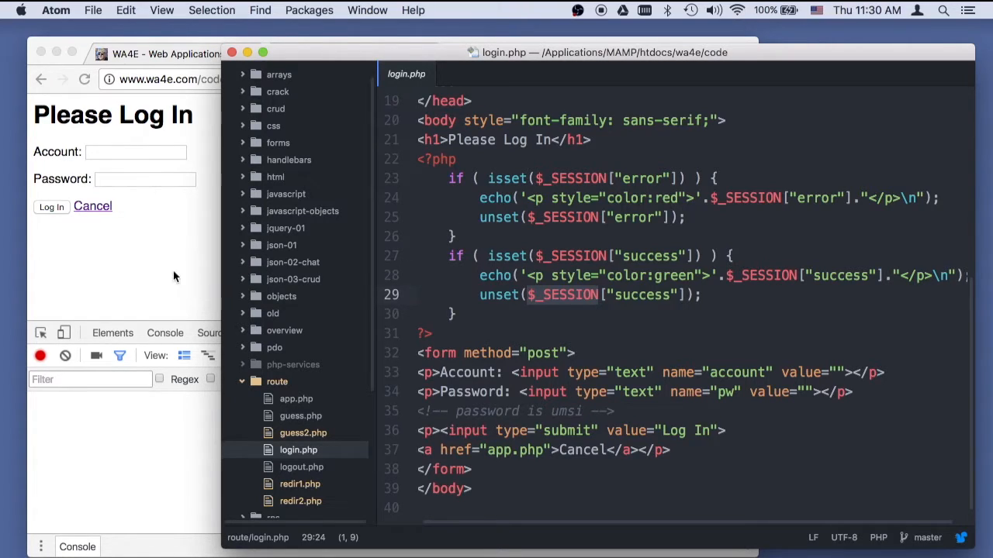
scroll(512, 242, "up", 8)
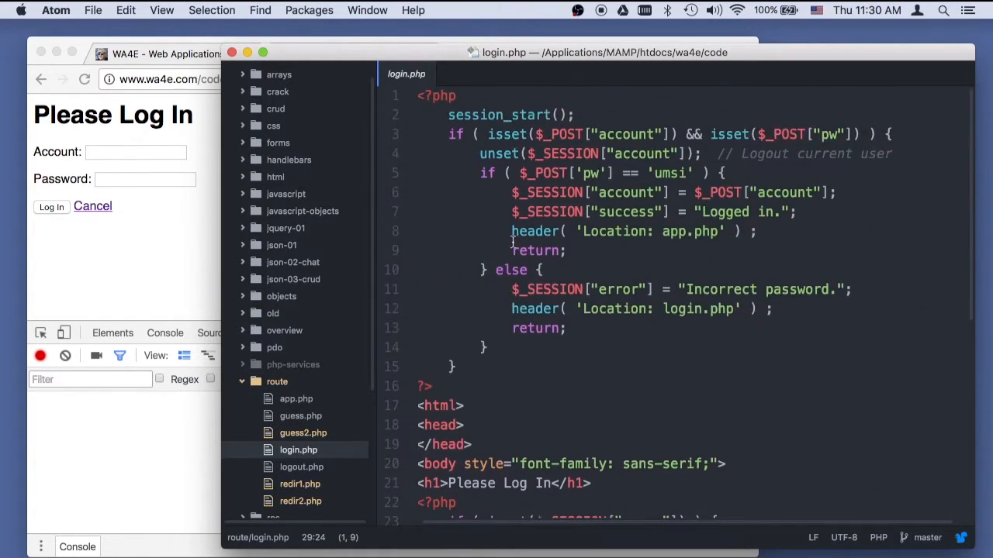
Fill the login form with a junk account name and password
left_click(176, 209)
left_click(110, 155)
type("retghq")
key("Tab")
type("rdfghtre")
left_click(965, 233)
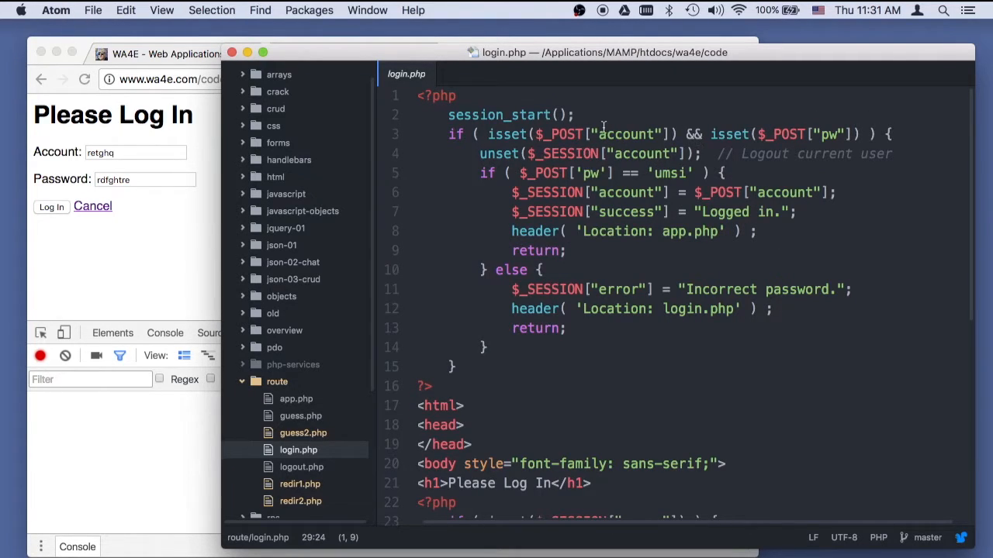
left_click_drag(479, 153, 704, 154)
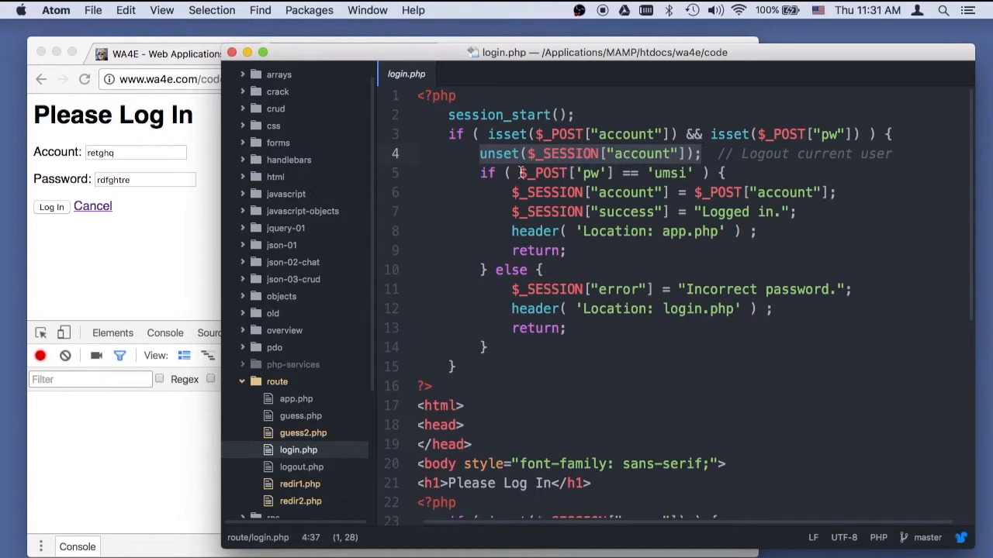
left_click_drag(520, 172, 702, 173)
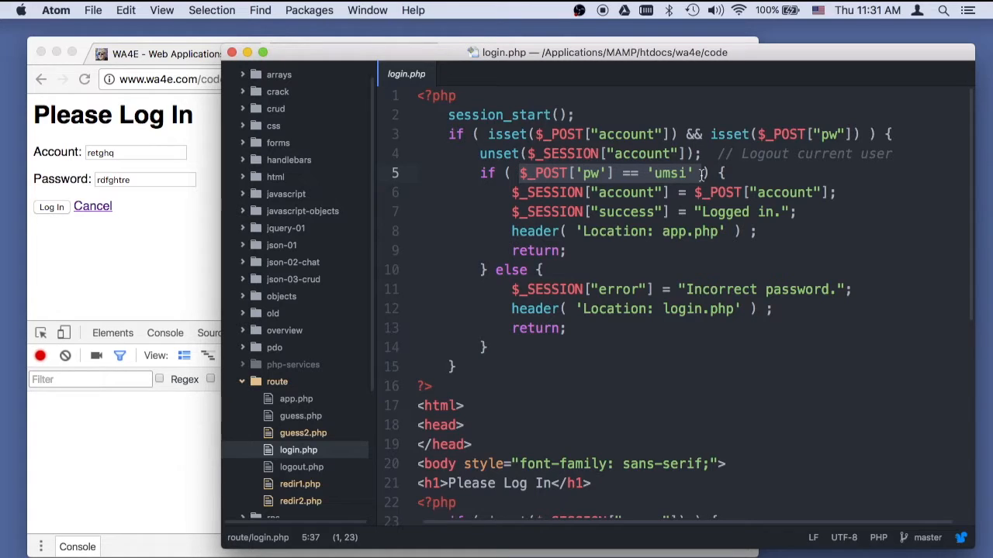
left_click_drag(480, 269, 592, 349)
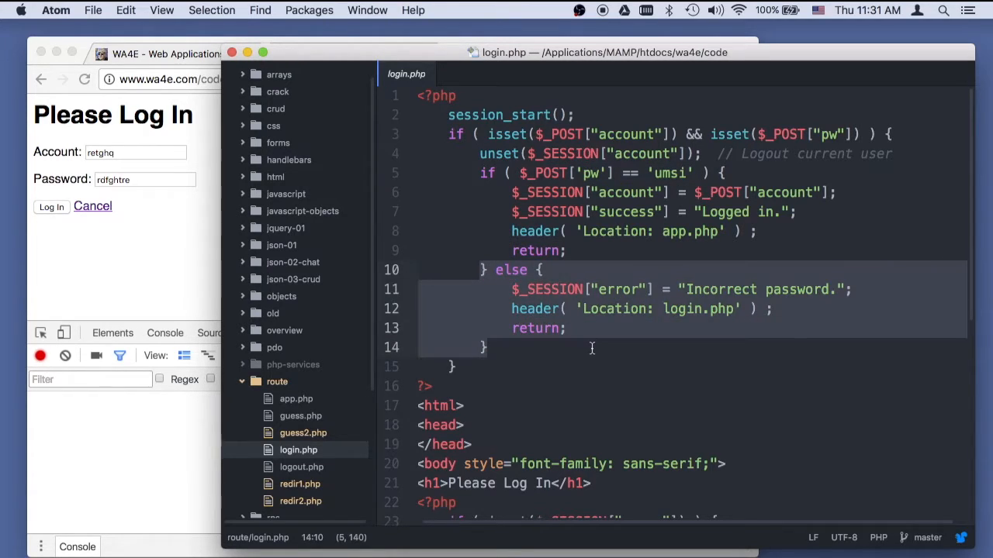
triple_click(557, 293)
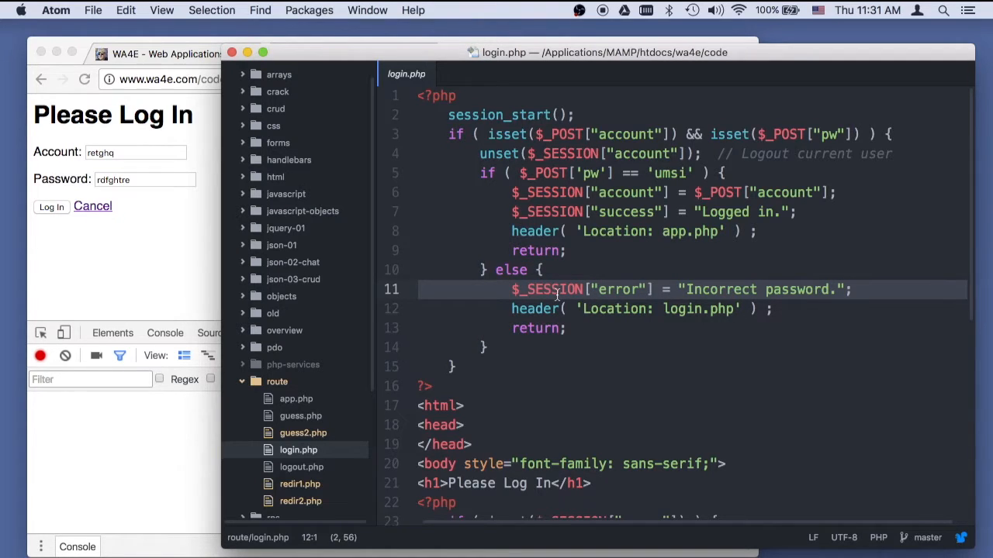
double_click(543, 309)
double_click(683, 310)
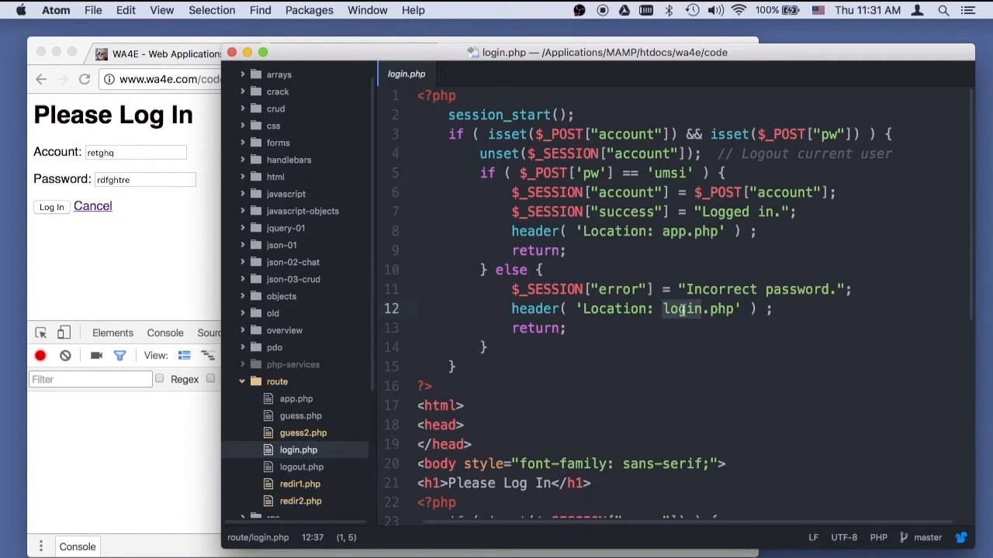
Submit the wrong password and inspect the first login.php request's 302 response
mouse_move(396, 193)
left_click(116, 258)
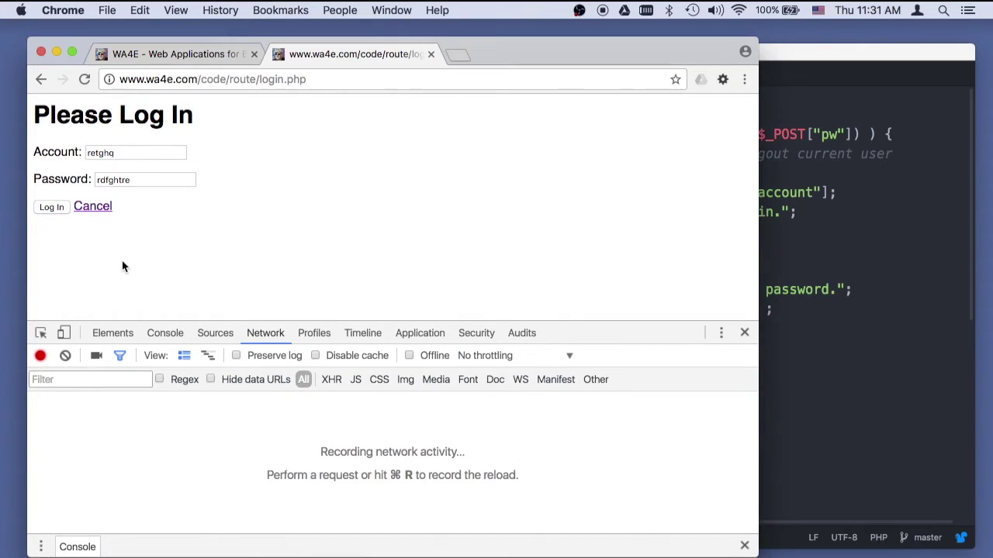
left_click(52, 207)
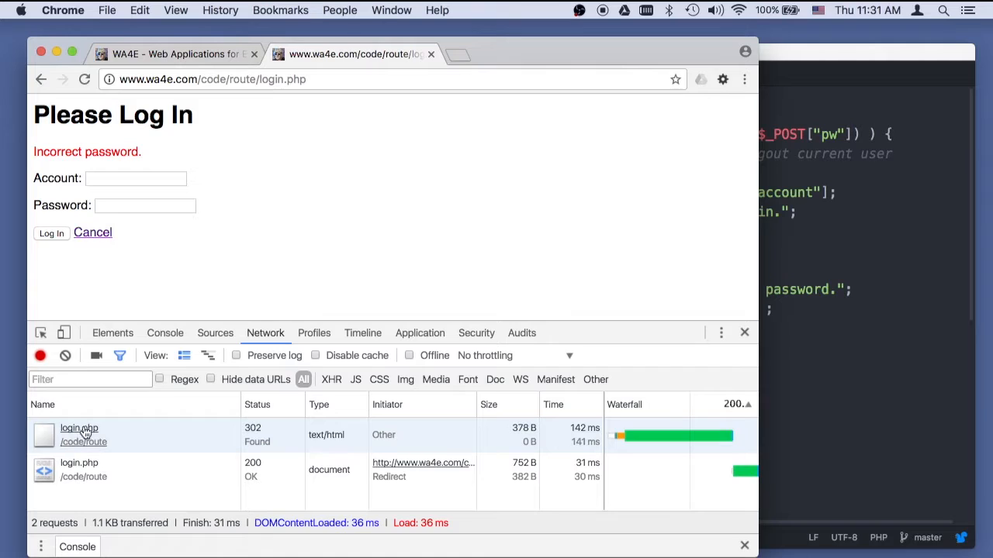
left_click(79, 428)
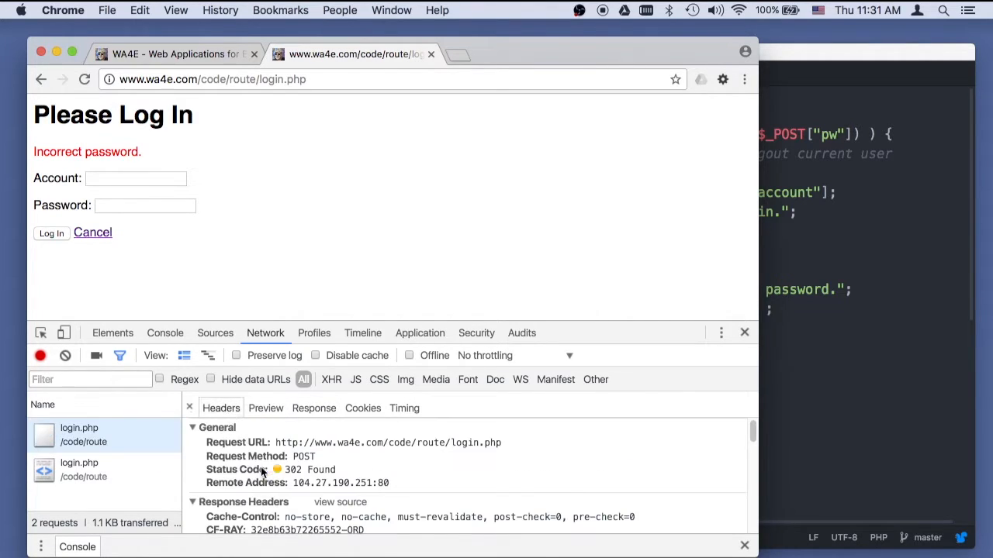
scroll(335, 454, "down", 5)
scroll(334, 454, "down", 3)
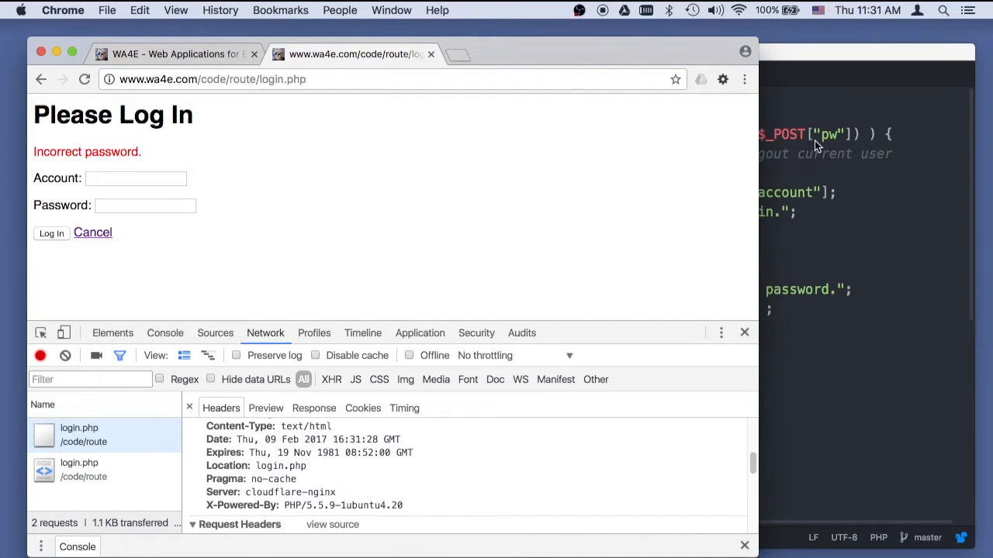
Review login.php's error-display and error-clearing lines, then show the second login.php request: GET, 200 OK
left_click(837, 162)
left_click(618, 289)
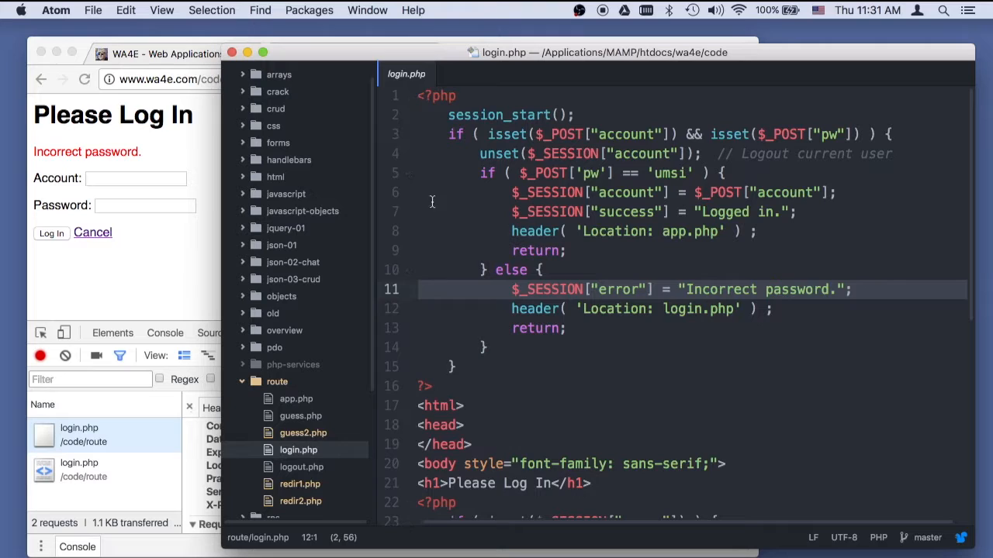
scroll(438, 461, "down", 6)
scroll(438, 462, "down", 6)
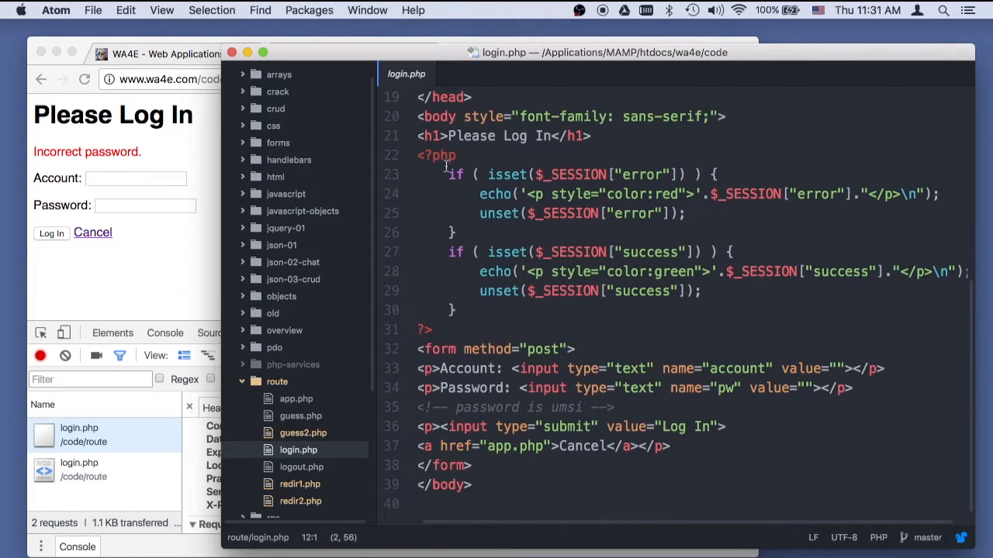
left_click_drag(448, 173, 520, 233)
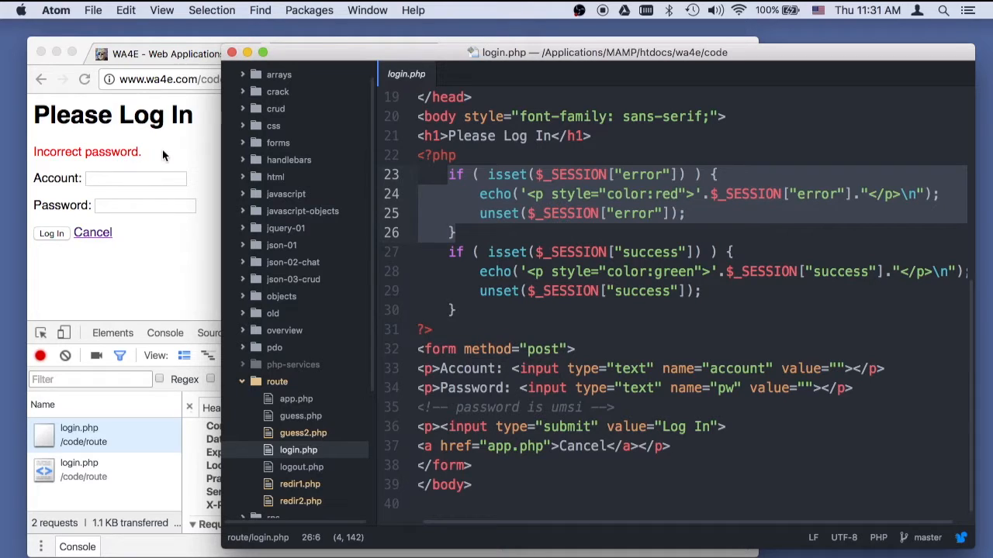
triple_click(490, 214)
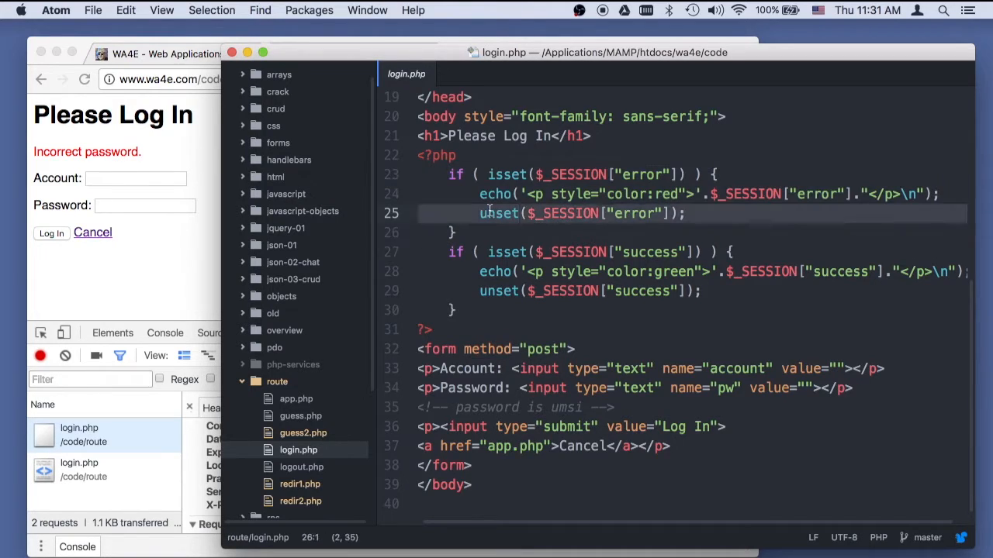
left_click(196, 157)
left_click(95, 468)
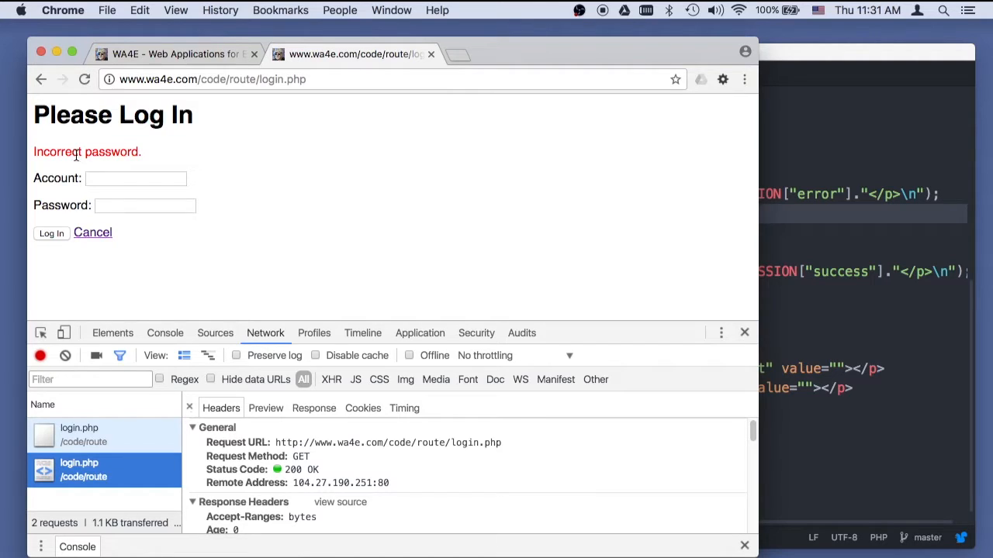
Reload login.php, submit junk credentials to show 'Incorrect password.', then reload to show it gone
left_click(83, 81)
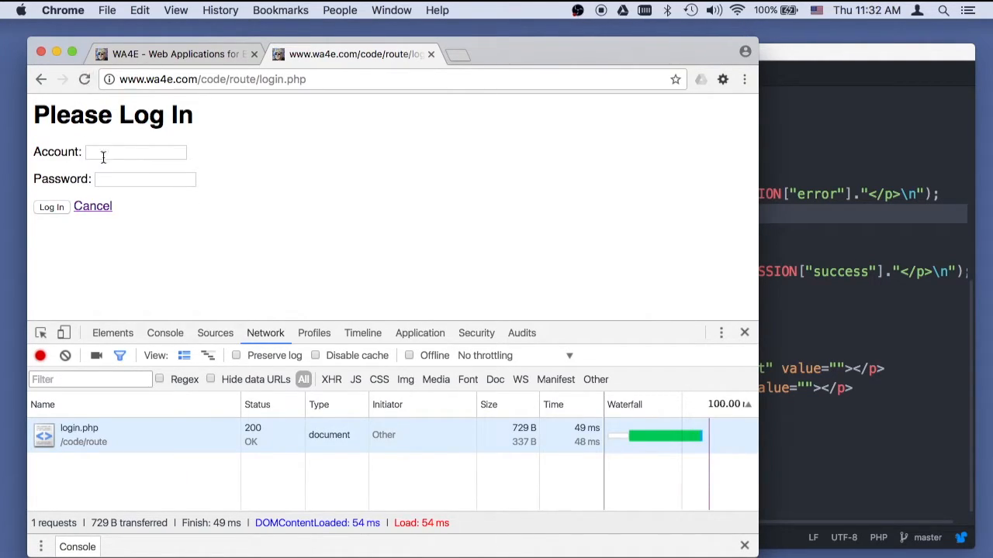
left_click(135, 152)
type("kl;fdkfdkl;")
key("Tab")
type("dkssfdslgjrk")
left_click(51, 207)
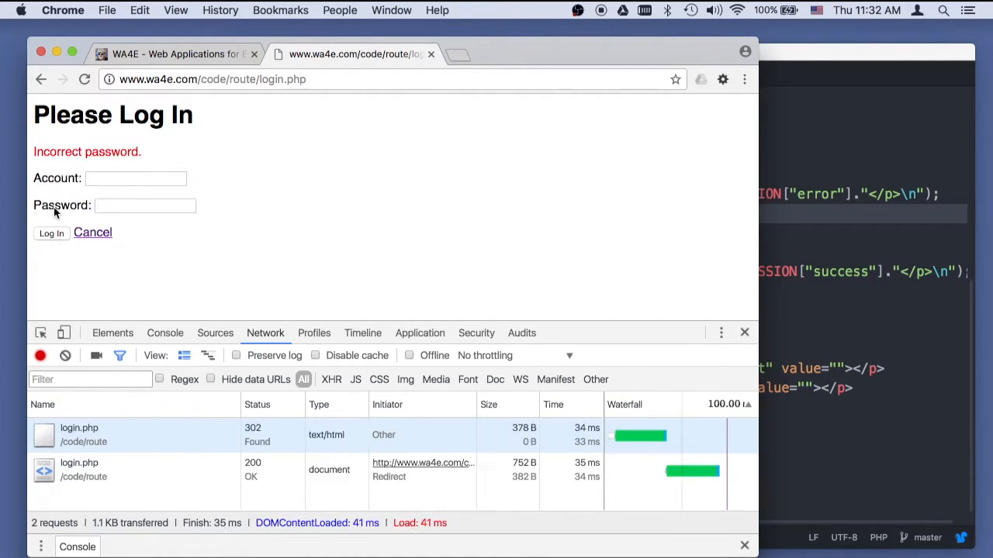
left_click(85, 79)
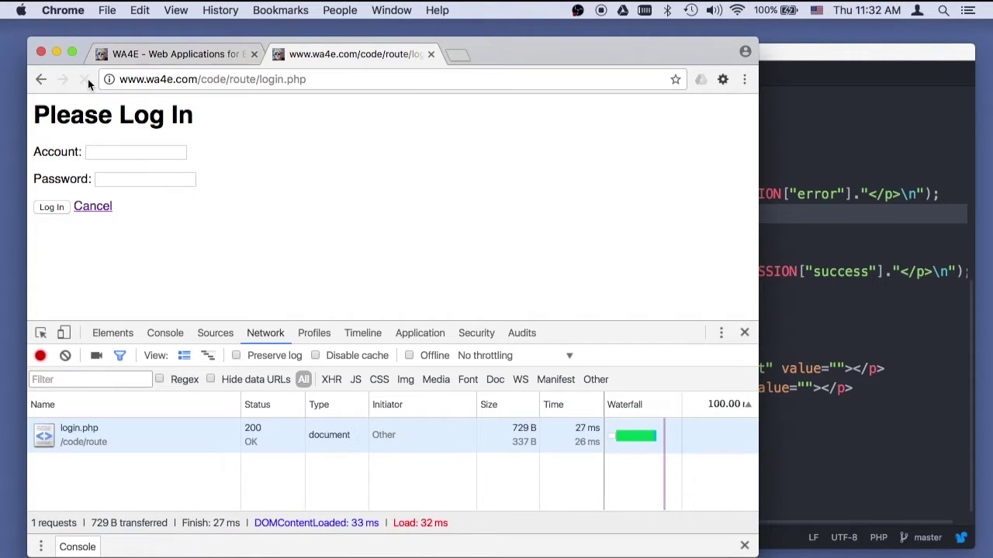
left_click(798, 224)
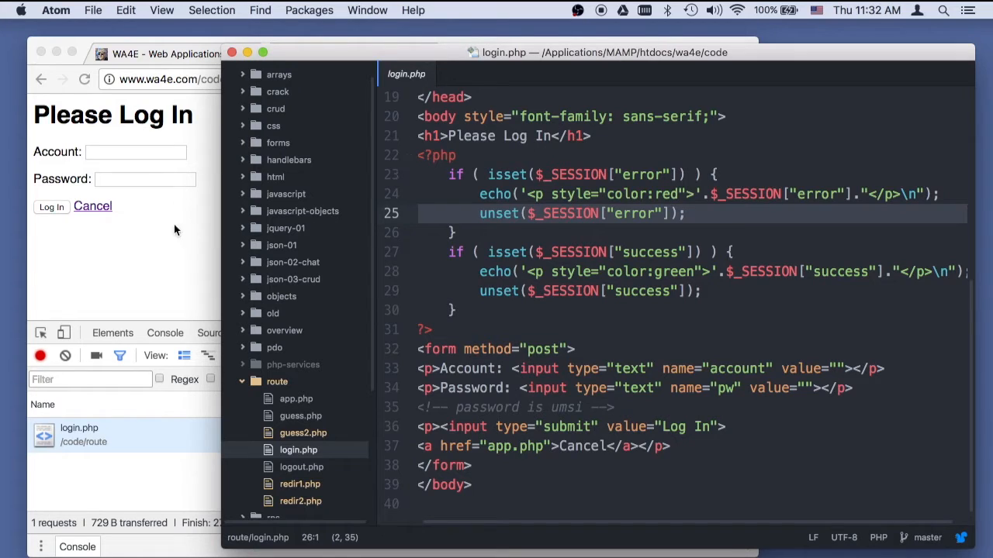
scroll(505, 201, "up", 7)
scroll(505, 200, "up", 3)
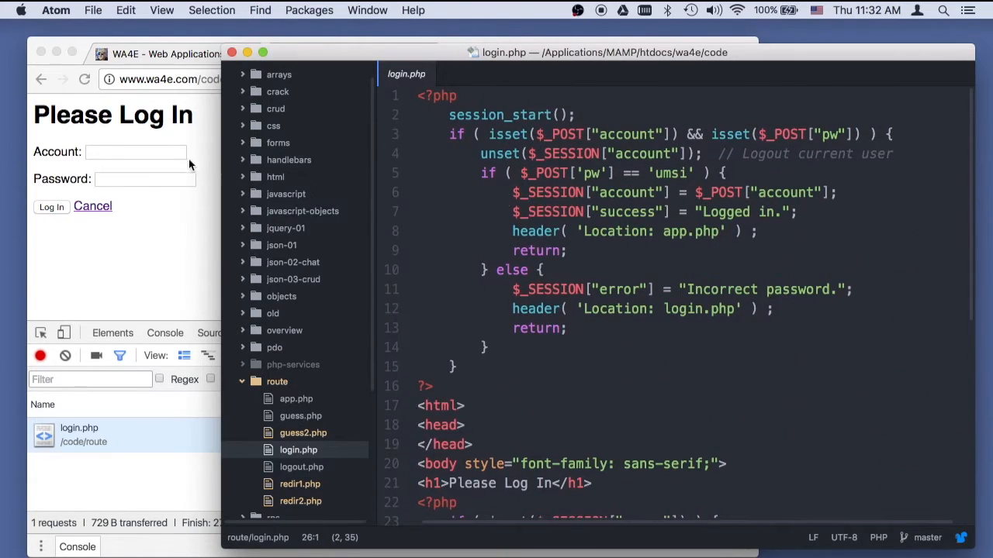
left_click(142, 151)
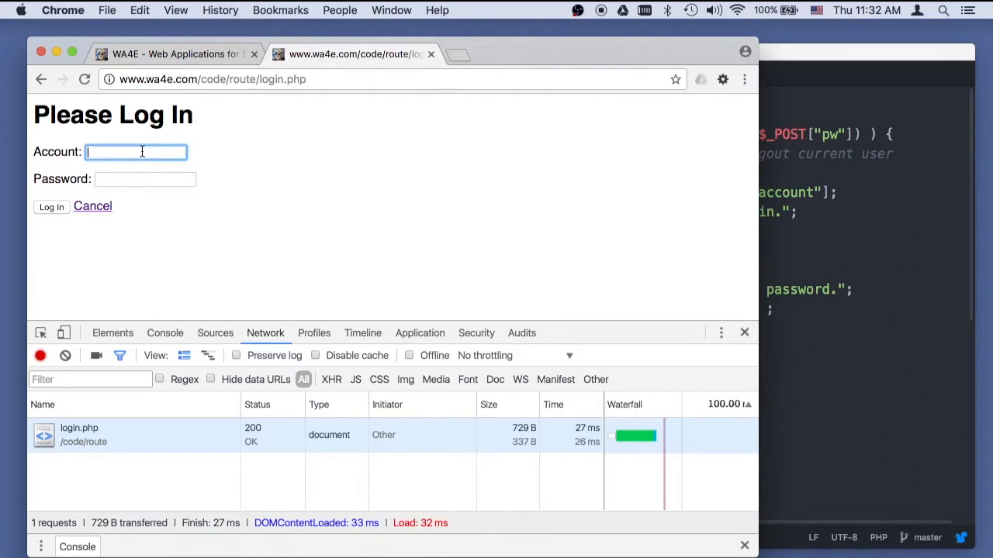
type("sarah")
left_click(129, 179)
type("umsi")
left_click(301, 200)
left_click(889, 250)
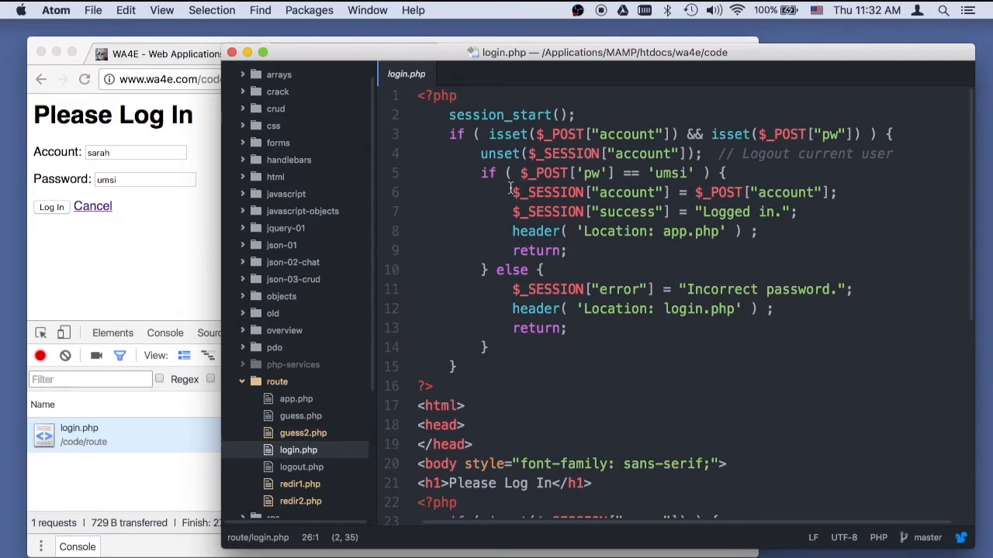
left_click(523, 310)
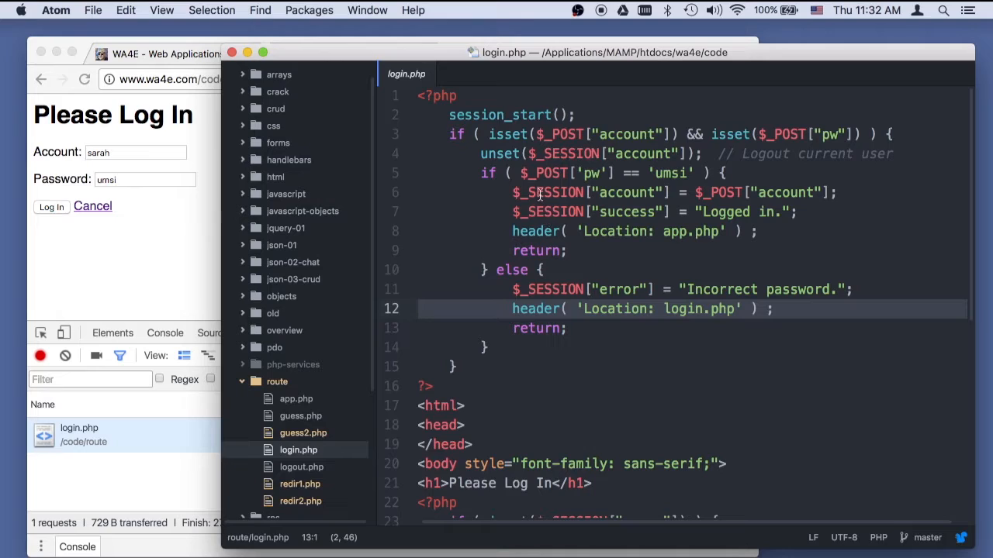
left_click(555, 211)
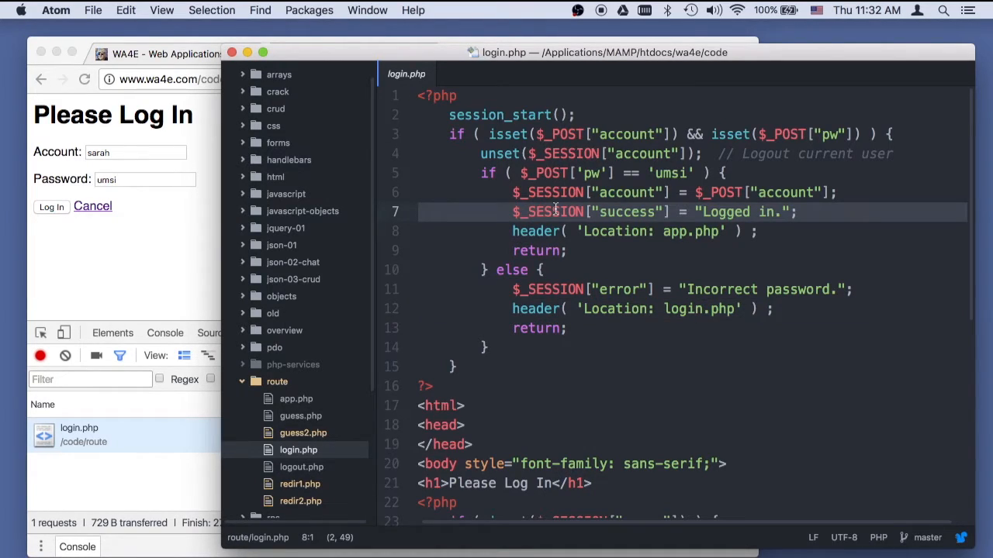
double_click(572, 192)
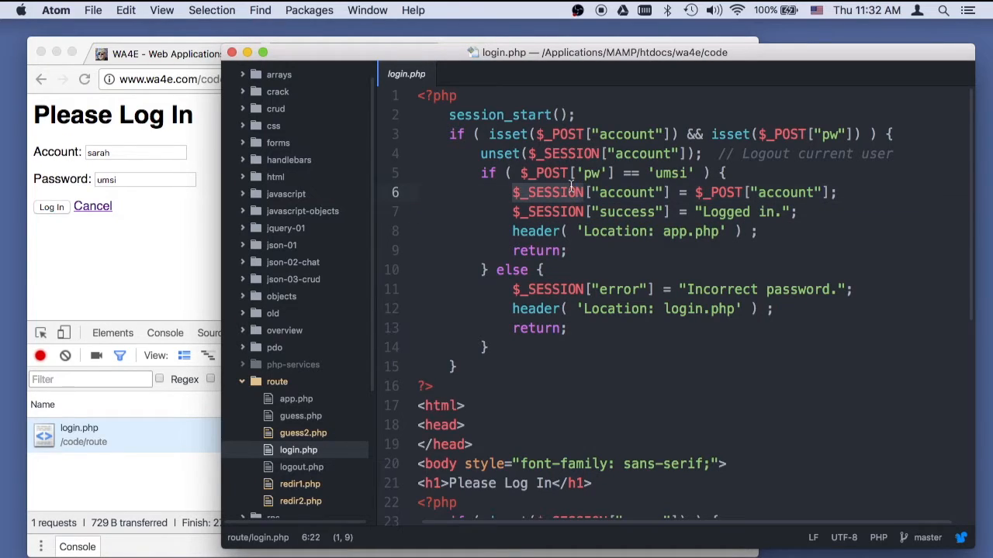
triple_click(572, 191)
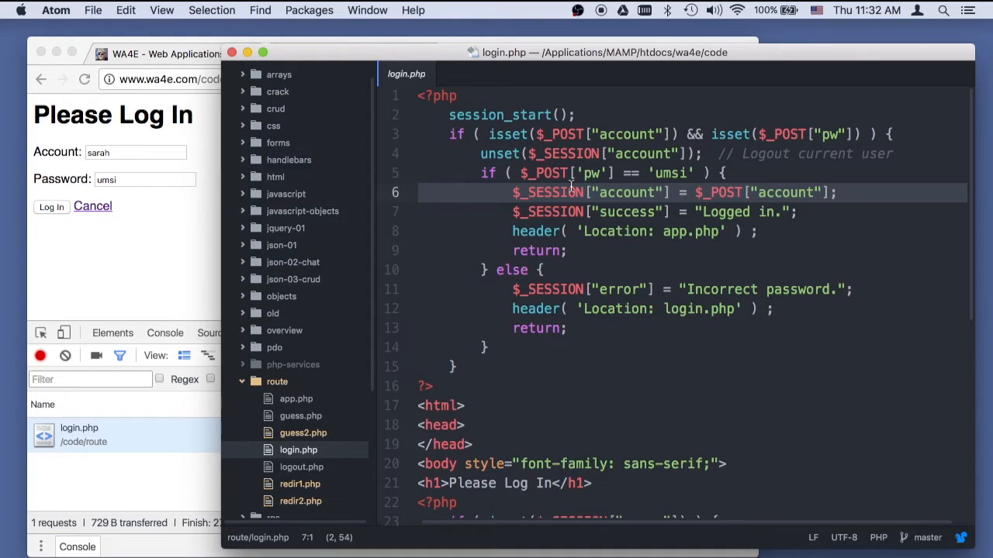
Log in successfully and view the HTML response of the app.php request in the Network panel
left_click(168, 286)
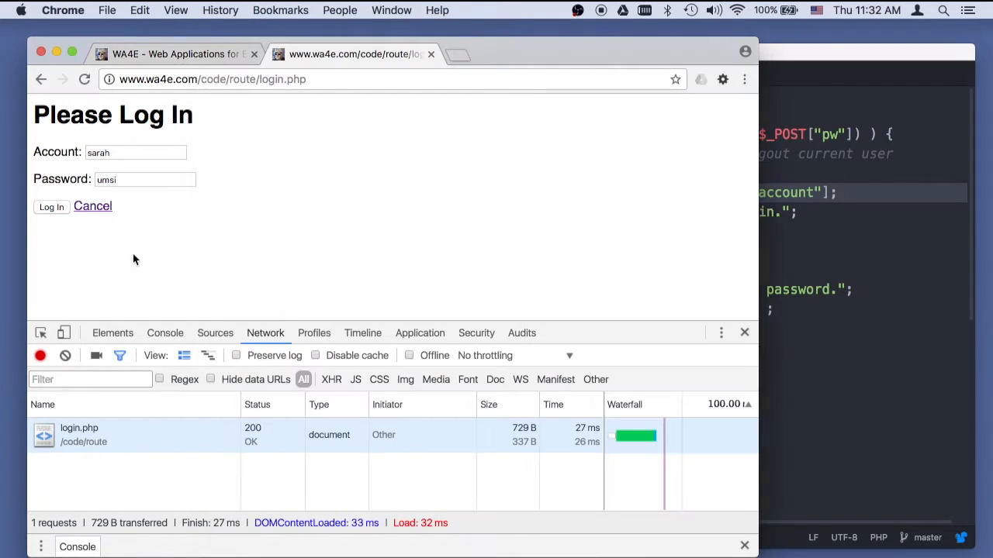
left_click(51, 207)
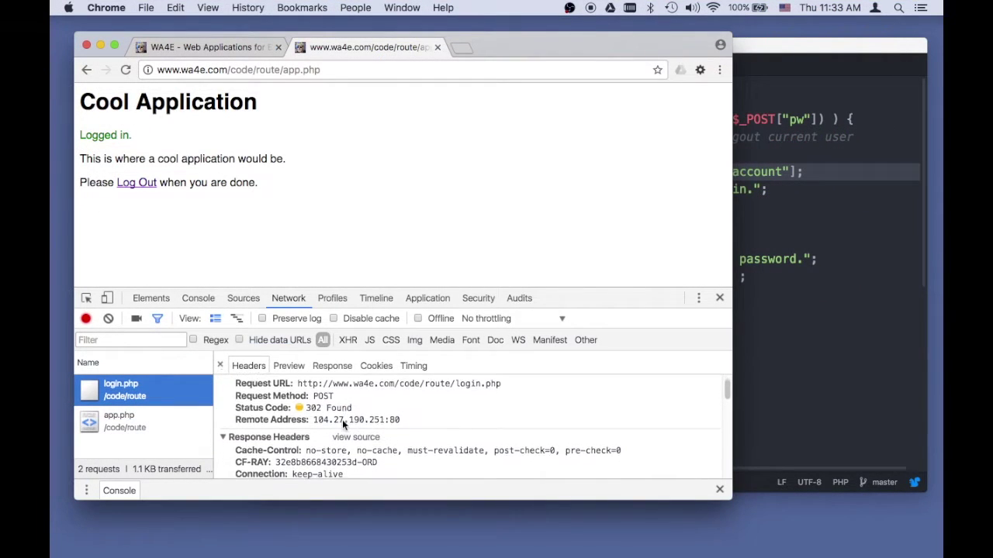
scroll(342, 420, "down", 4)
scroll(342, 420, "down", 5)
scroll(310, 419, "up", 3)
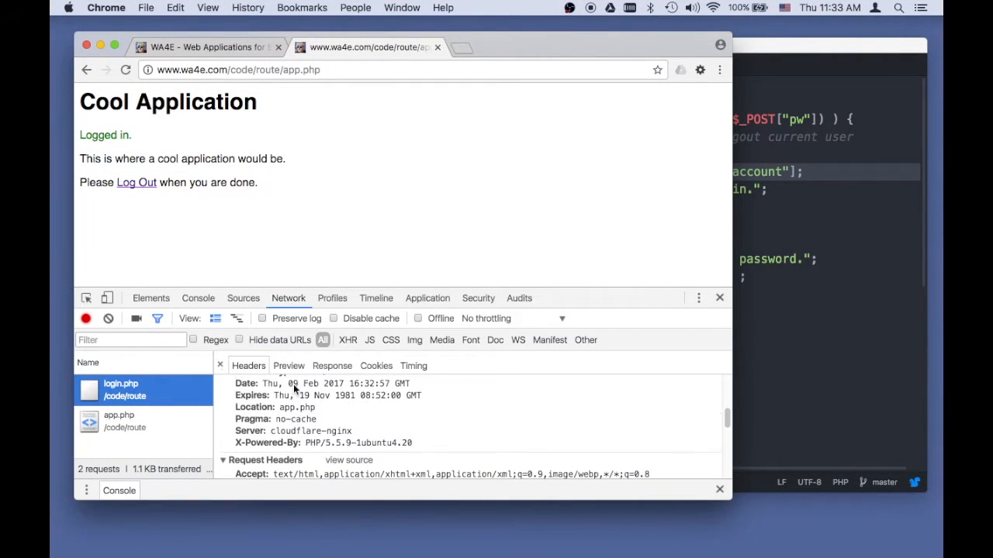
left_click(139, 421)
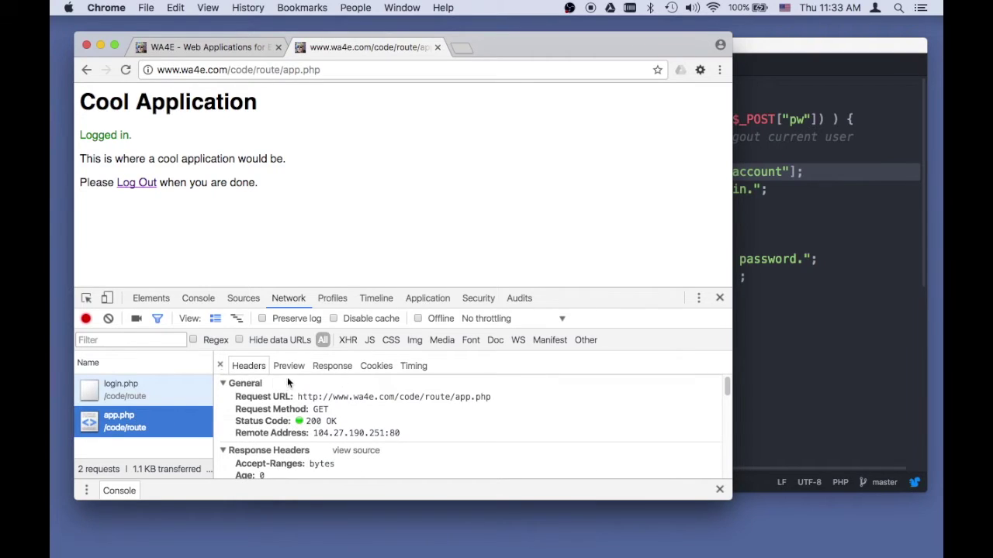
left_click(332, 367)
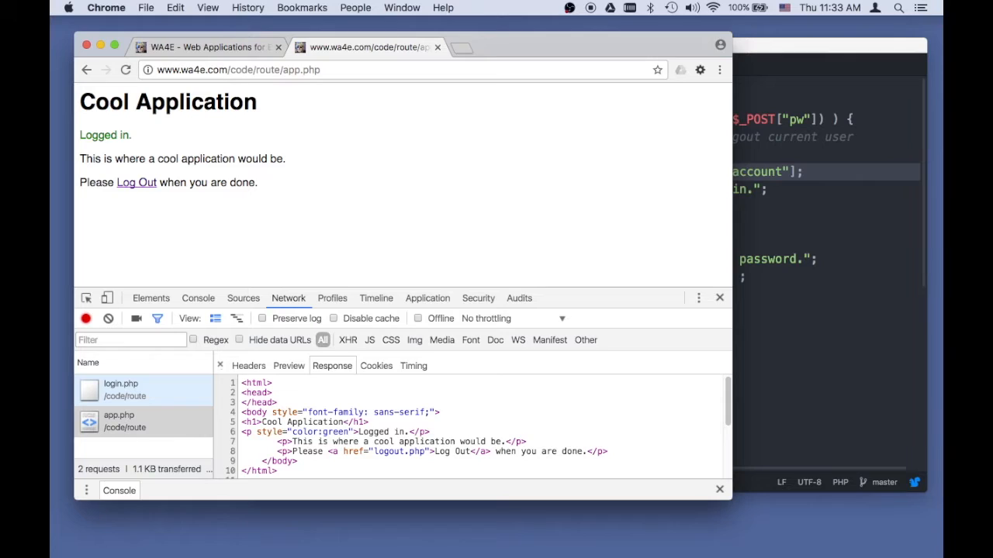
left_click(884, 298)
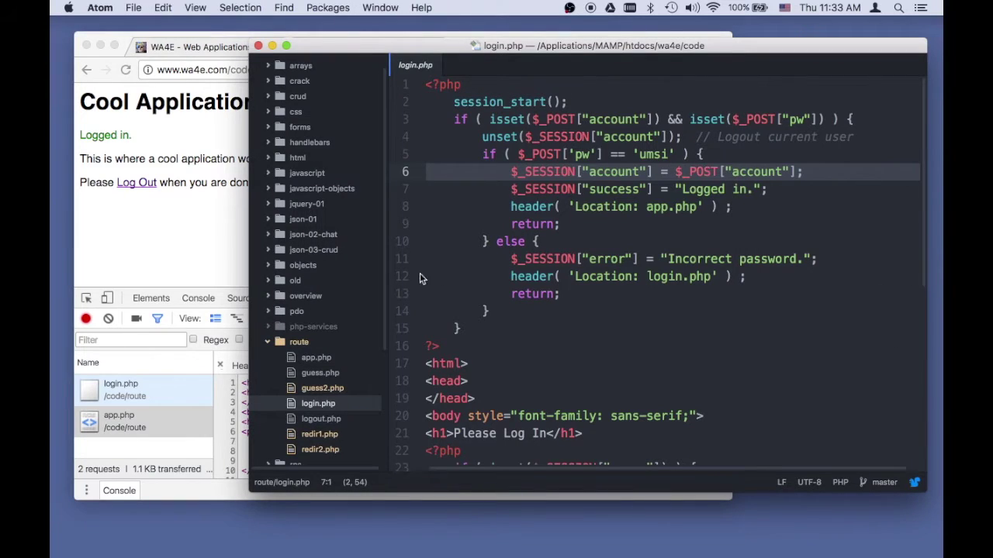
Highlight app.php's success flash block on lines 10–13 and reload app.php in Chrome
left_click(316, 357)
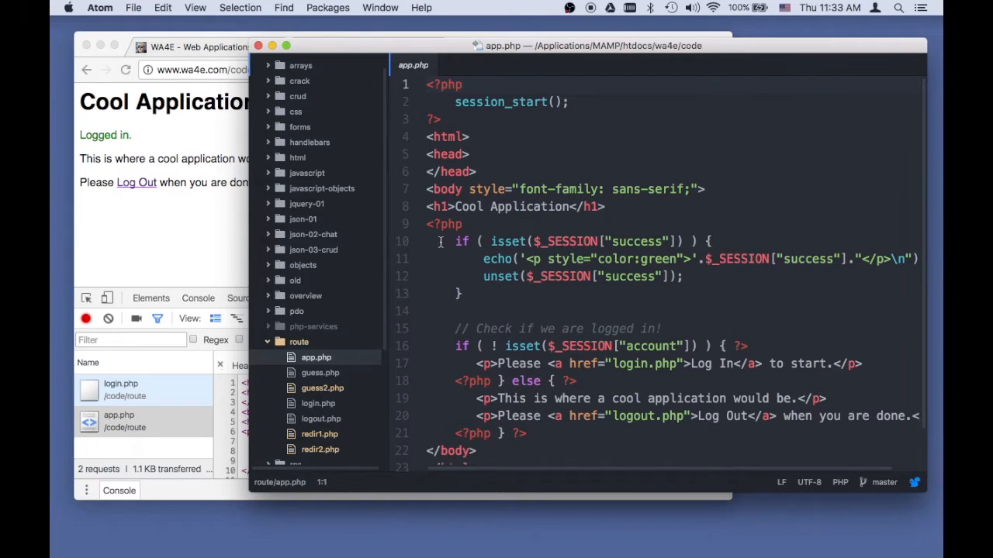
left_click_drag(443, 241, 481, 298)
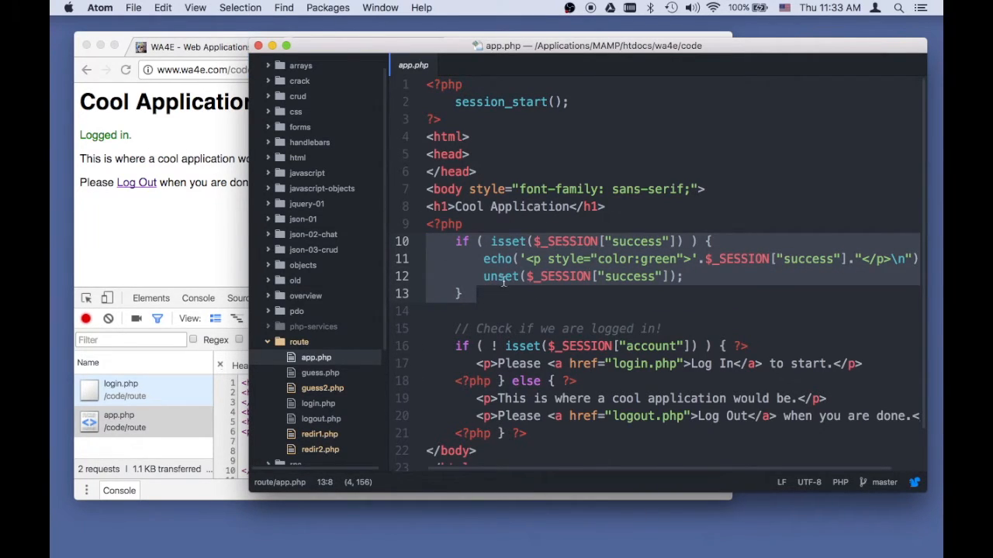
left_click(248, 227)
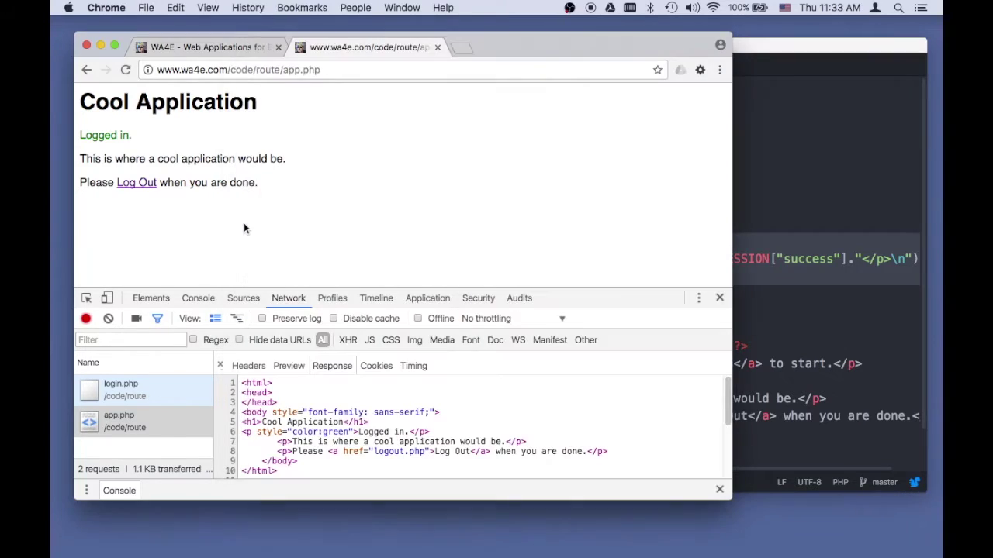
left_click(126, 70)
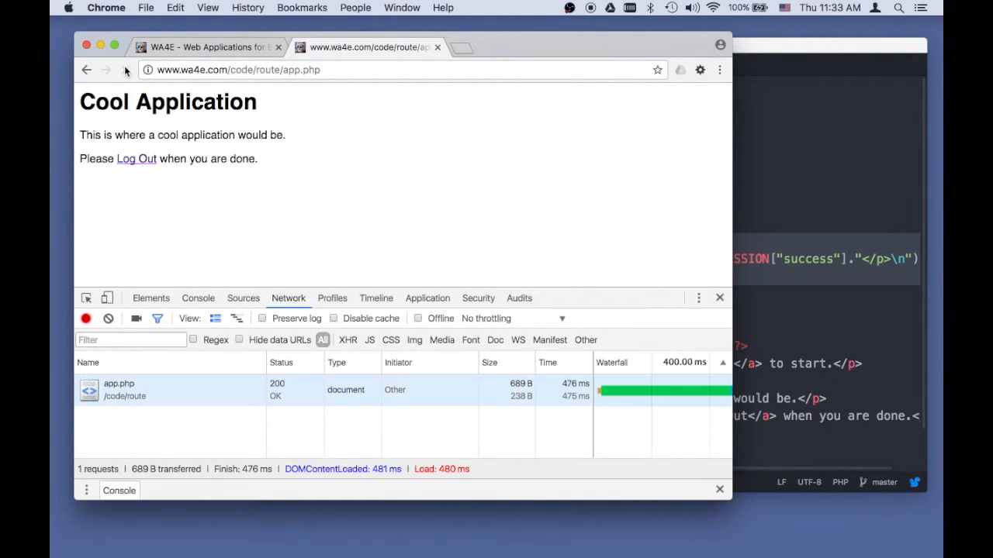
Confirm the reloaded page shows only the Cool Application placeholder sentence without 'Logged in.'
key("super+Tab")
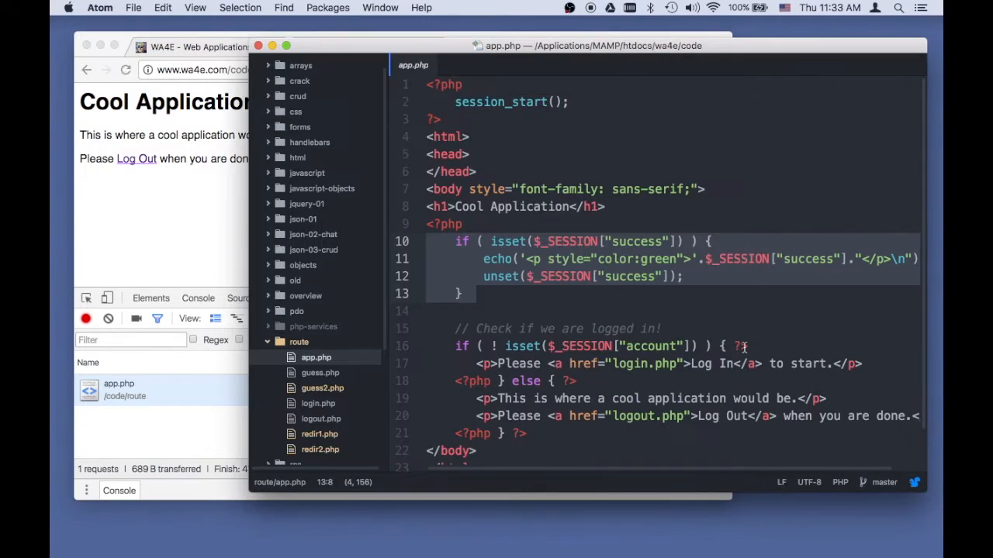
scroll(589, 264, "down", 2)
left_click(142, 212)
triple_click(200, 135)
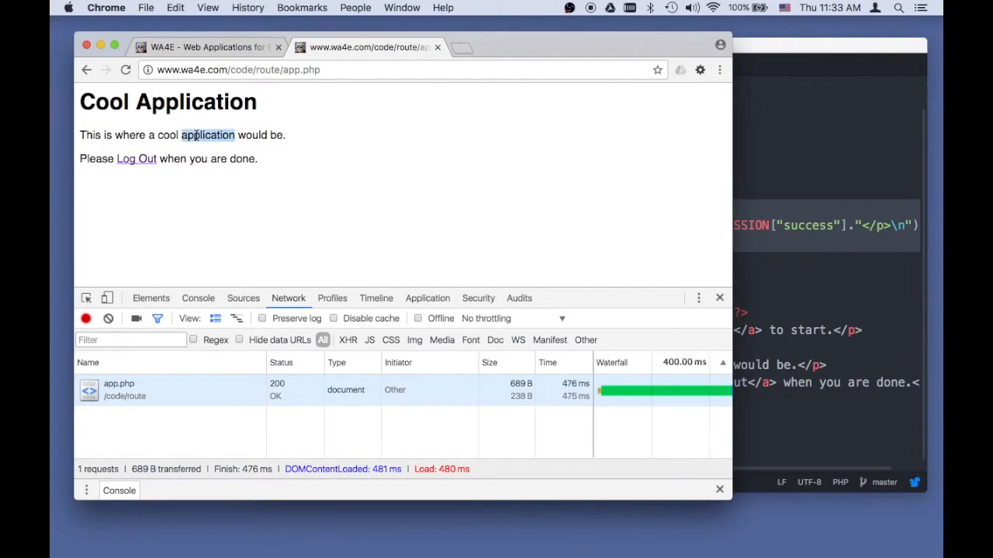
left_click(776, 326)
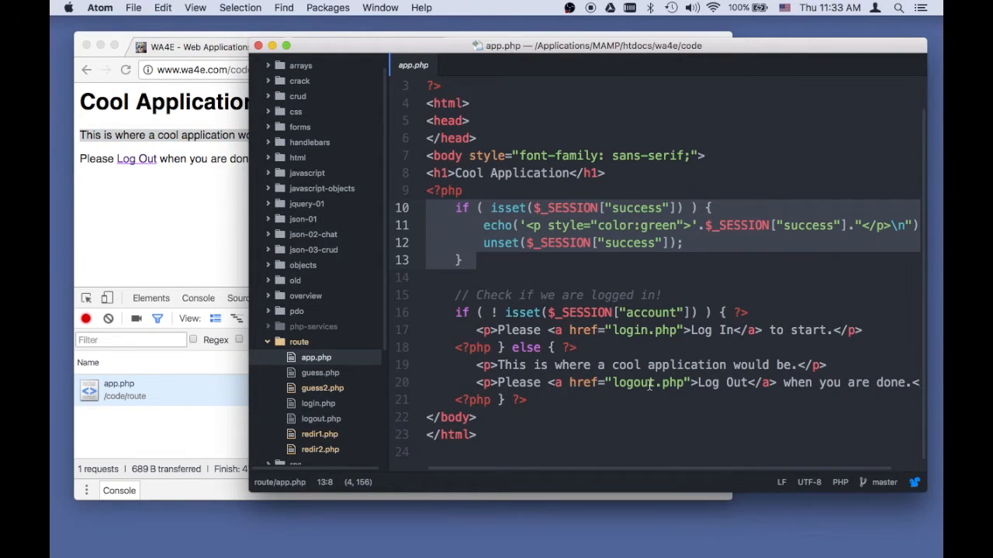
Review logout.php's session_start, session_destroy and redirect-to-app.php lines, then clear Chrome's network log
left_click(318, 422)
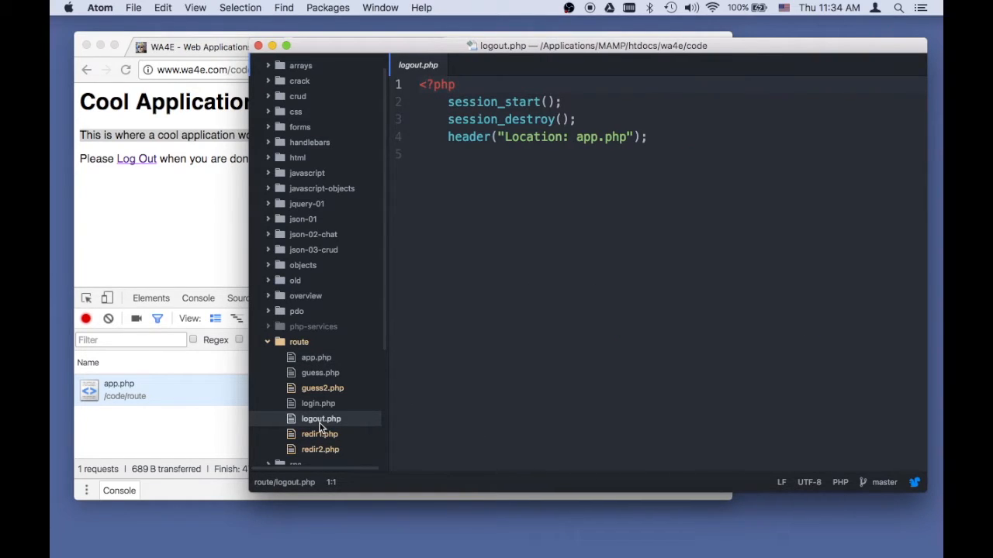
triple_click(504, 101)
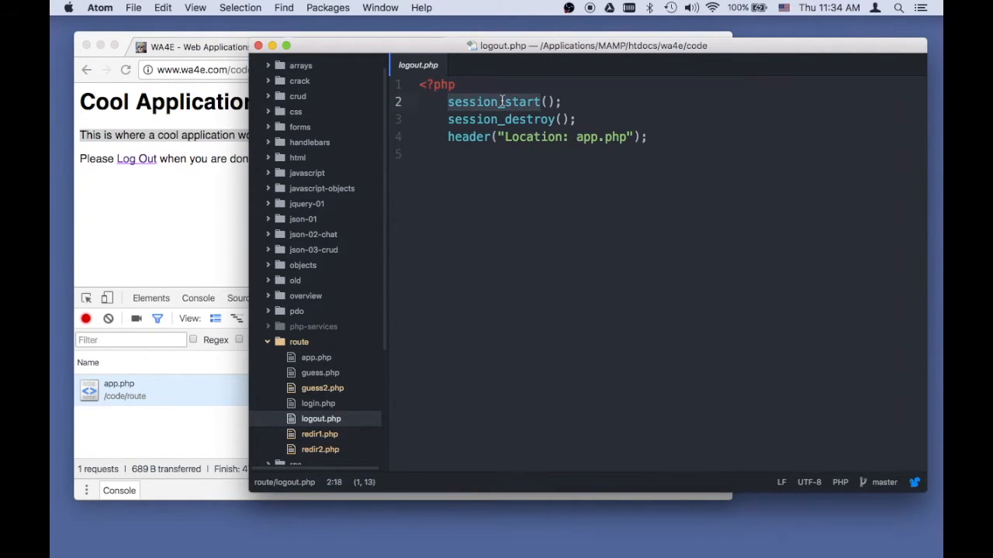
triple_click(506, 118)
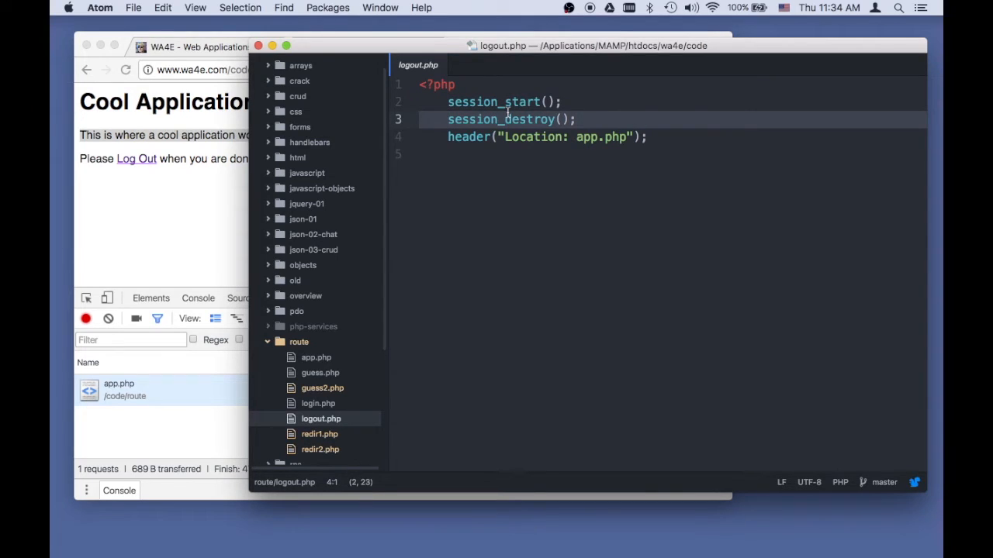
triple_click(514, 136)
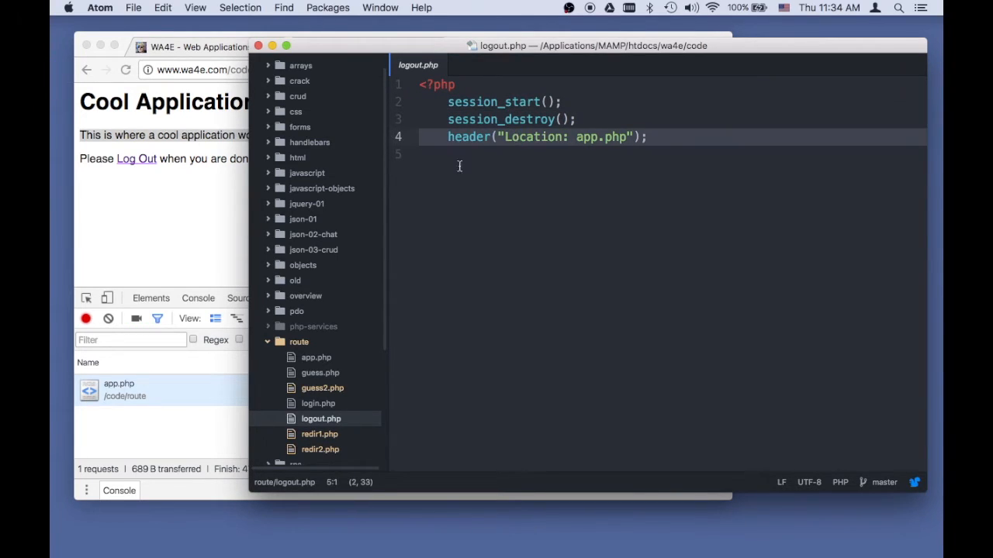
left_click(157, 272)
left_click(109, 318)
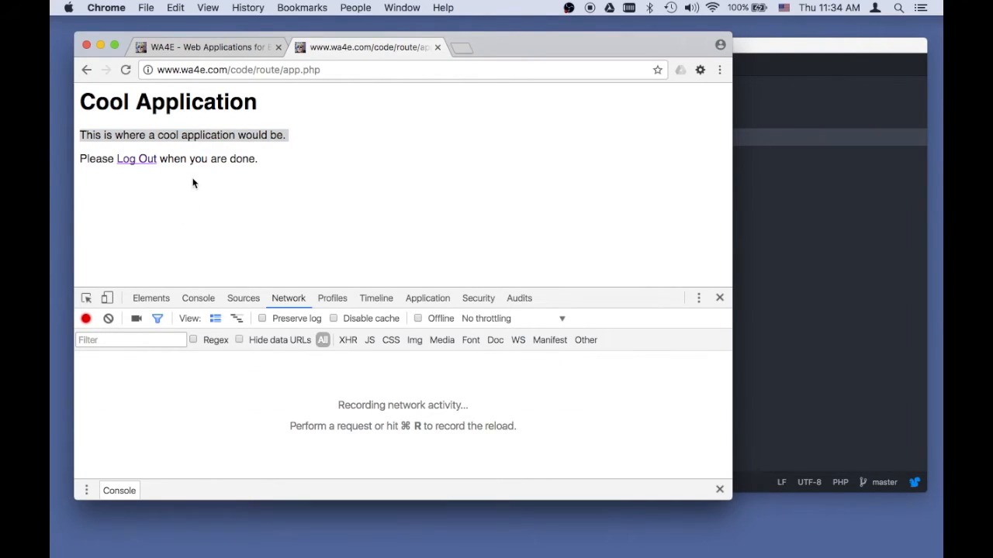
Log out of the Cool Application and inspect the logout.php request headers showing the 302 redirect
left_click(146, 160)
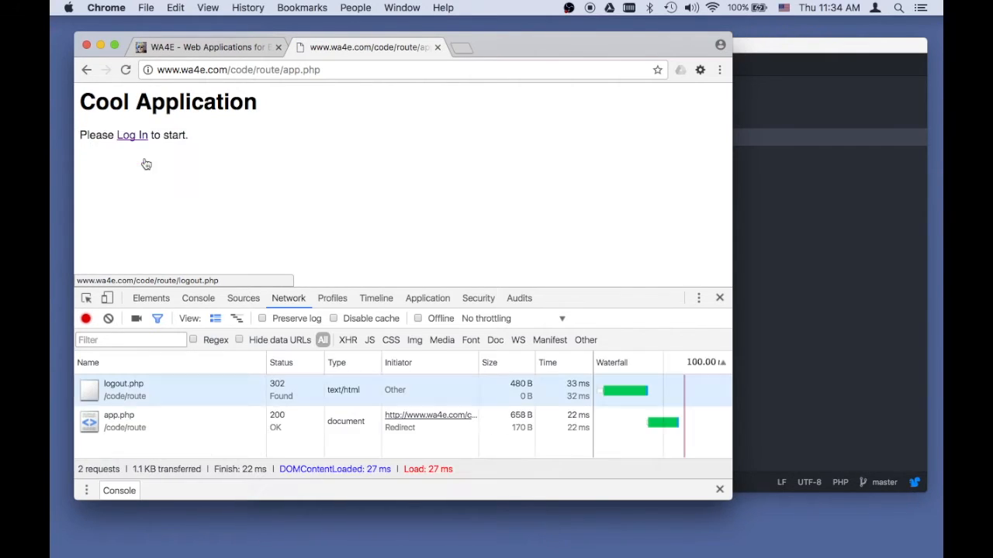
left_click(124, 384)
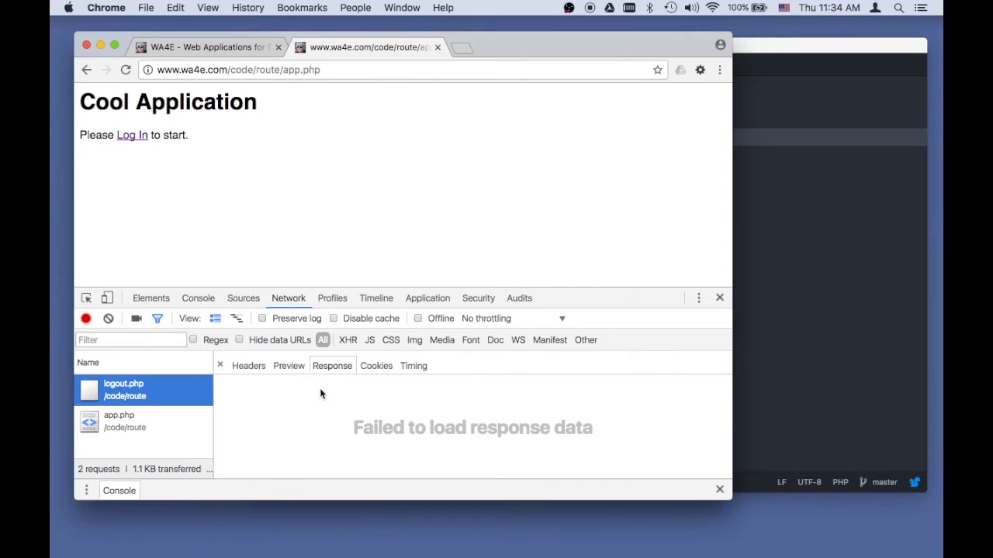
left_click(248, 366)
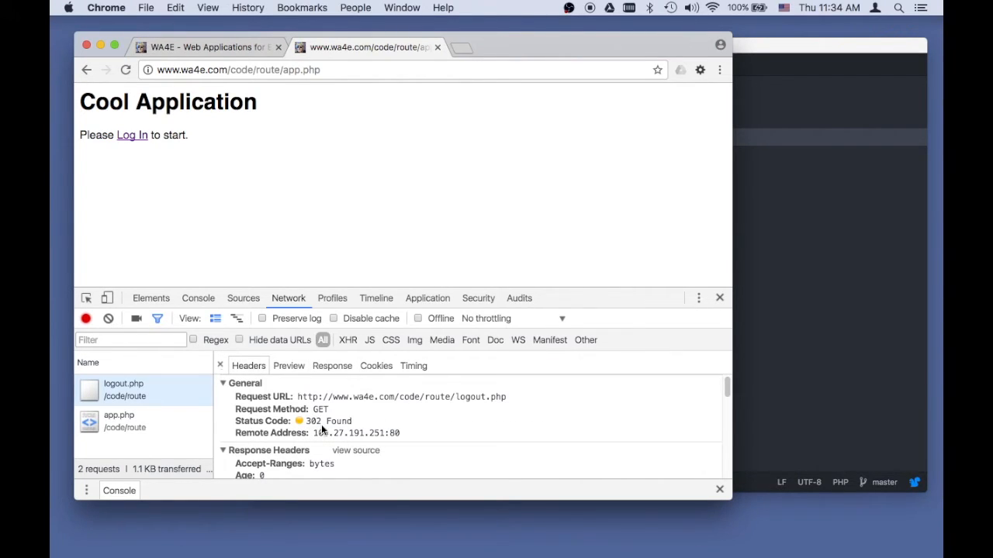
scroll(322, 422, "down", 5)
scroll(322, 421, "up", 5)
Return to Atom and bring up app.php's source from the project tree
key("super+Tab")
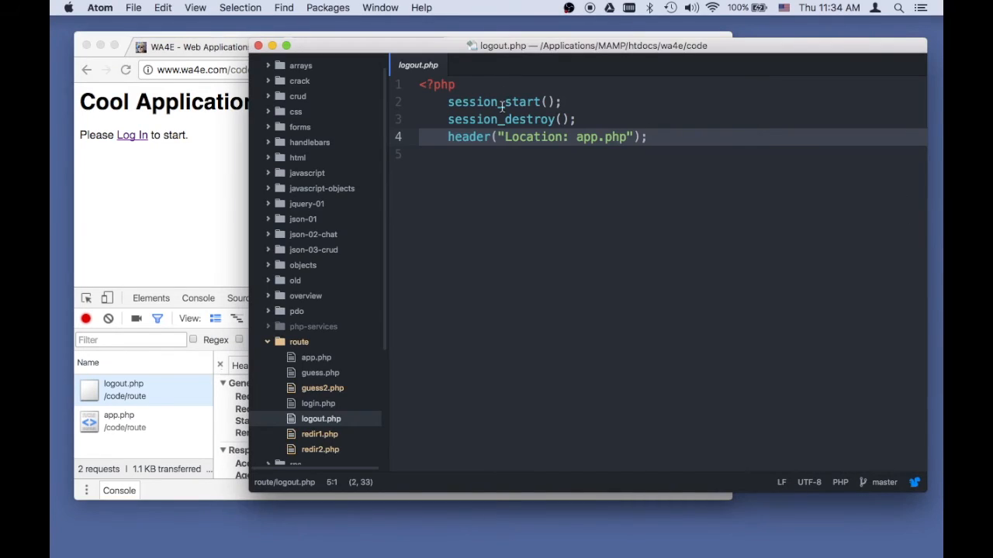
left_click(100, 433)
scroll(305, 446, "down", 5)
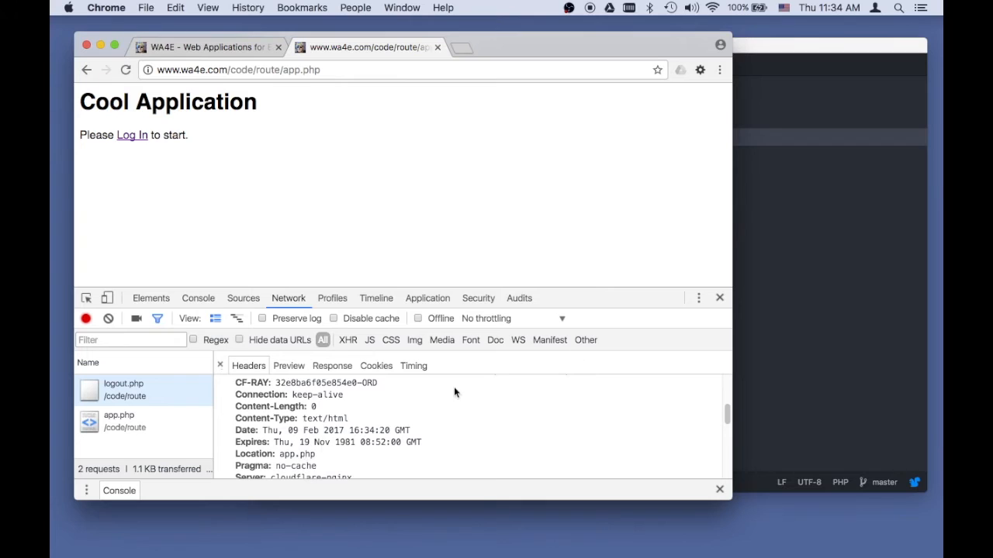
key("super+Tab")
left_click(315, 357)
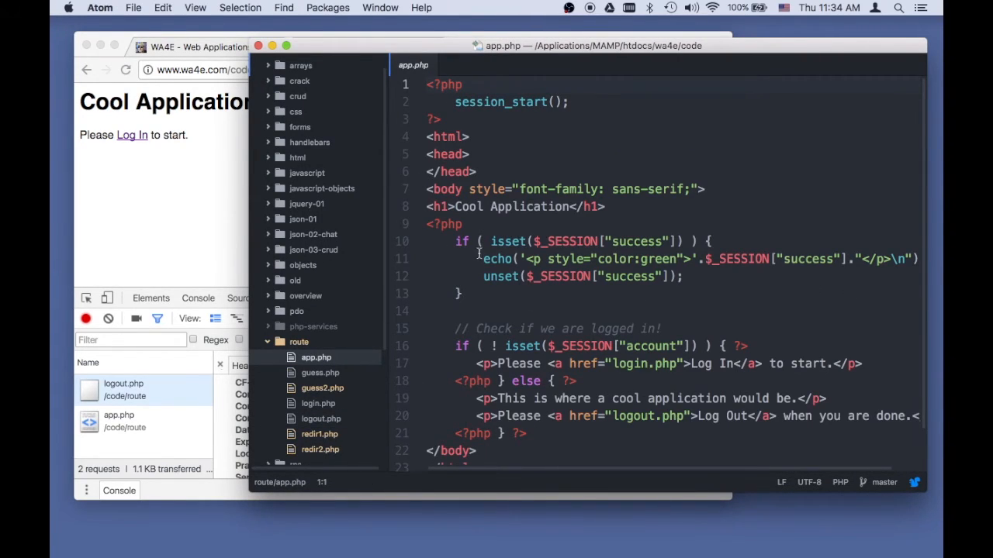
scroll(485, 283, "down", 2)
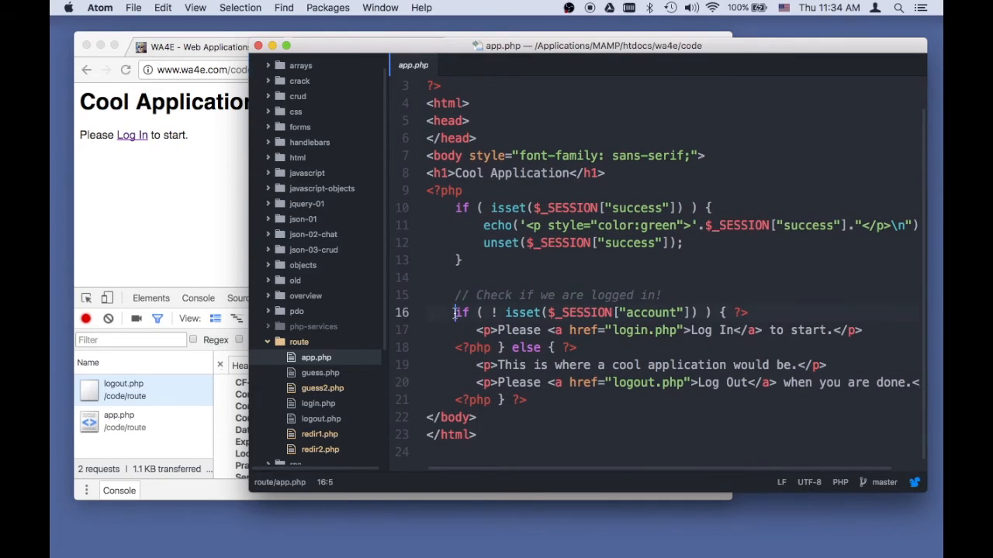
left_click_drag(455, 312, 875, 332)
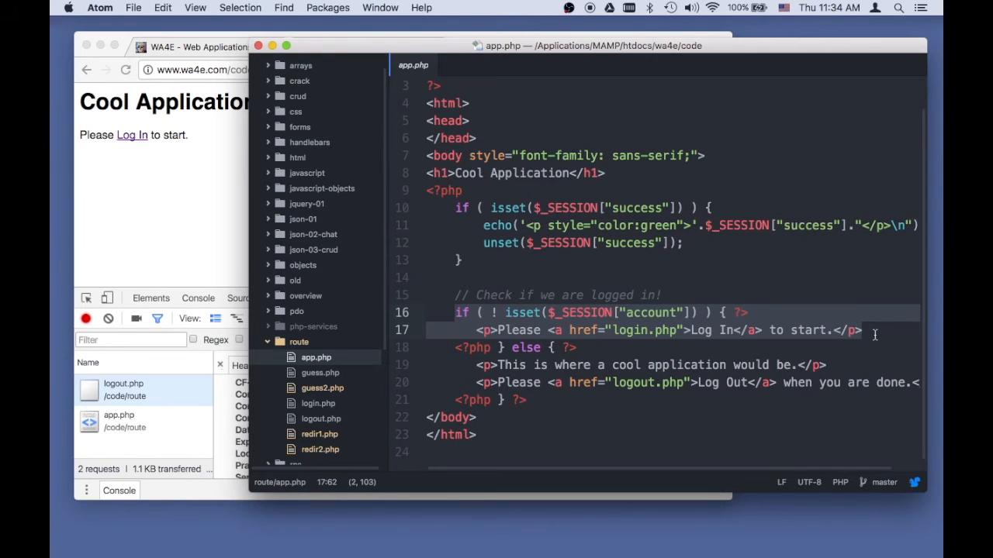
Bring Chrome forward and show the 'WA4E - Web Applications' home page tab
left_click(183, 145)
left_click(216, 48)
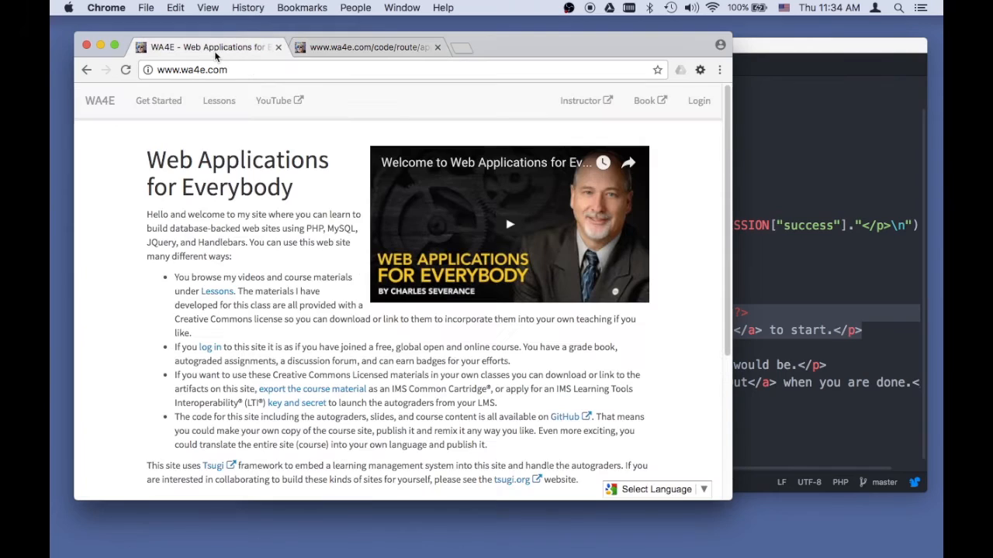